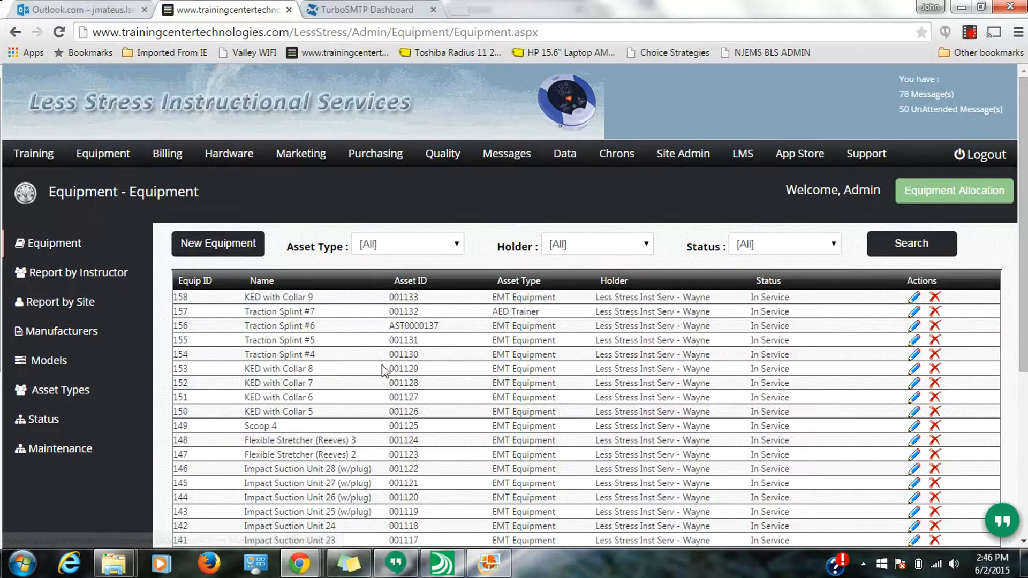
- Filter the equipment list to the CPR Manikin asset type and browse the results
scroll(381, 365, "down", 5)
scroll(399, 384, "up", 3)
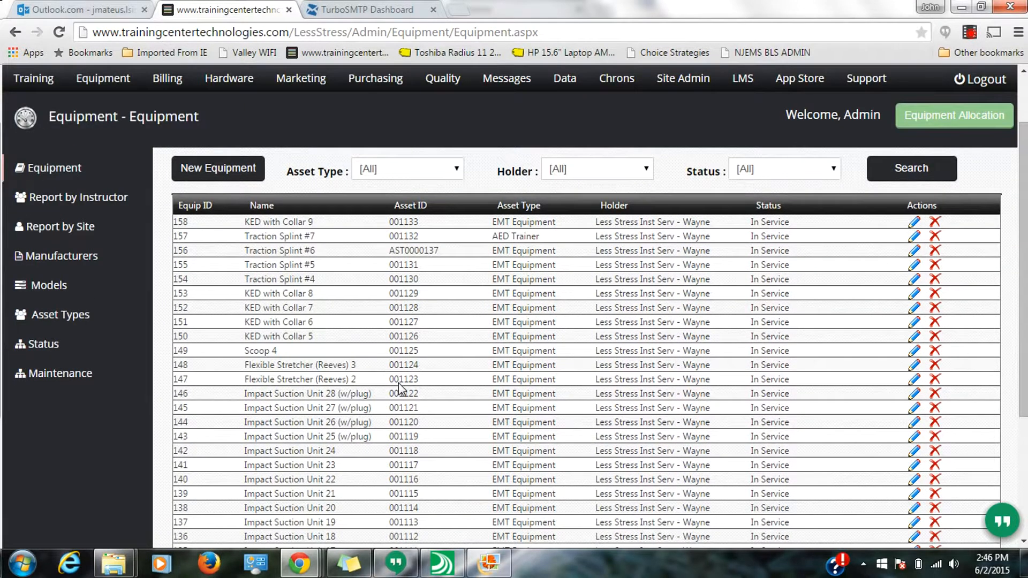
left_click(453, 171)
left_click(435, 240)
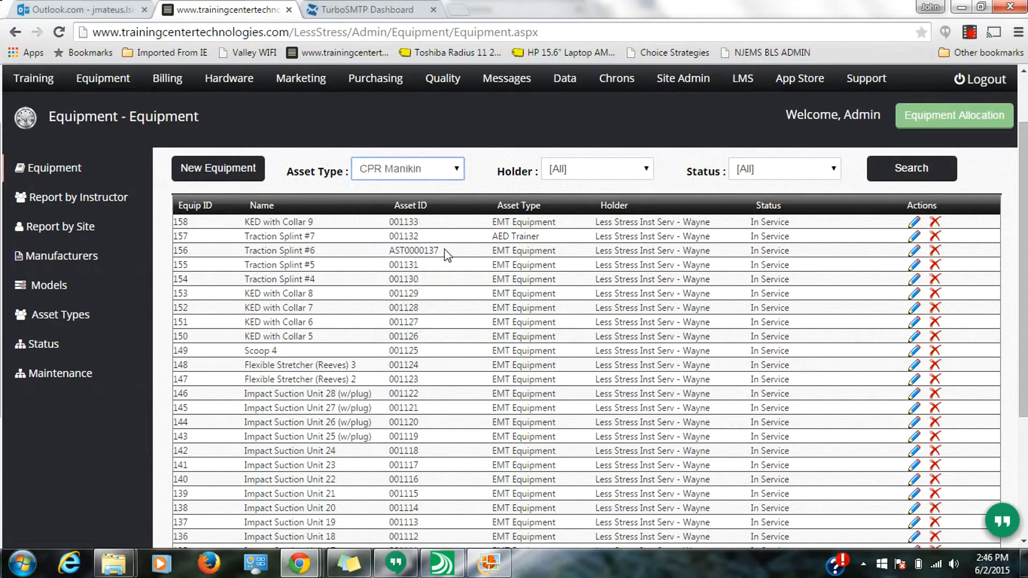
left_click(883, 175)
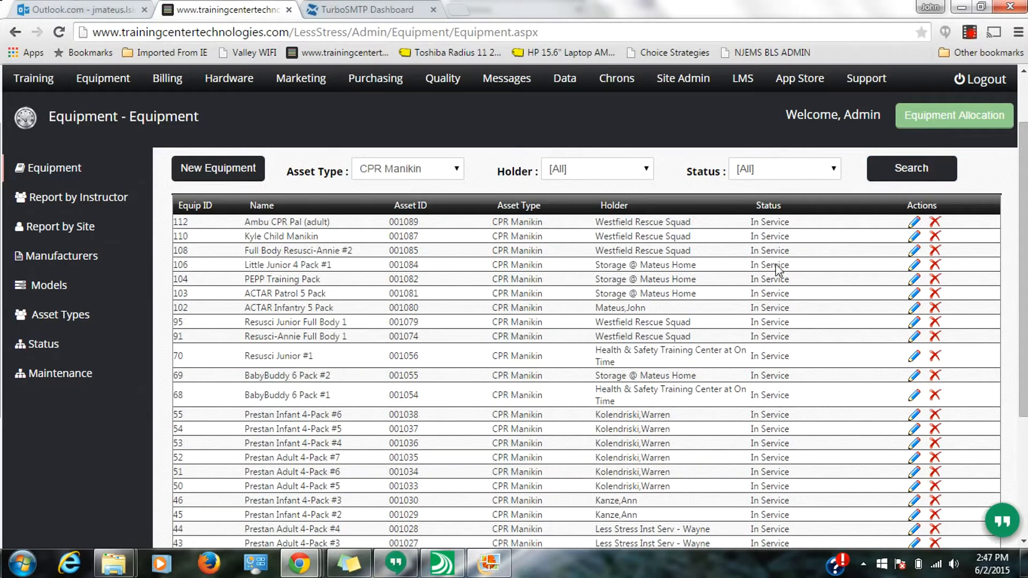
scroll(552, 361, "down", 3)
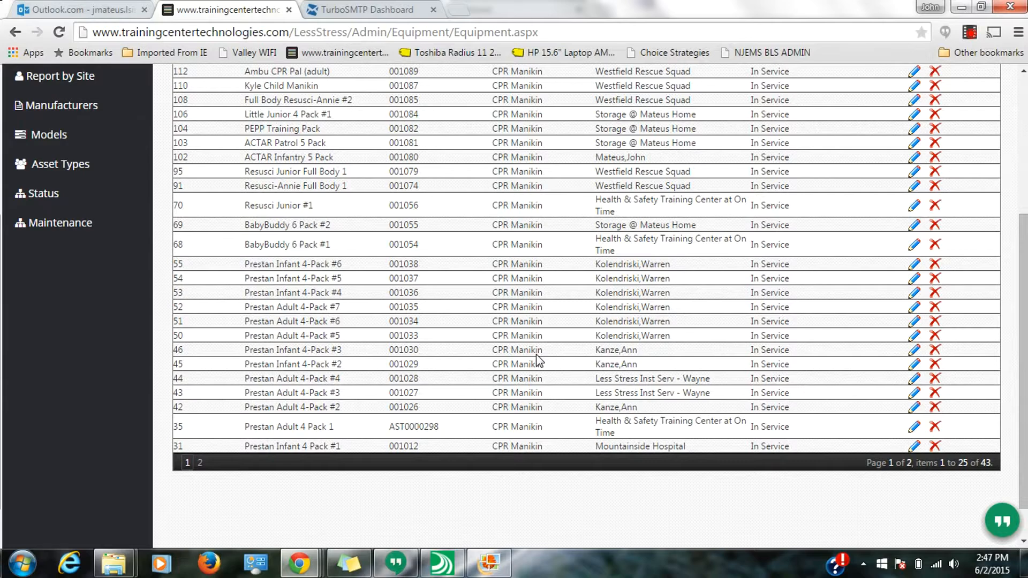
scroll(538, 359, "up", 4)
- Filter the equipment list to the AED Trainer asset type and highlight the first item's name
left_click(448, 249)
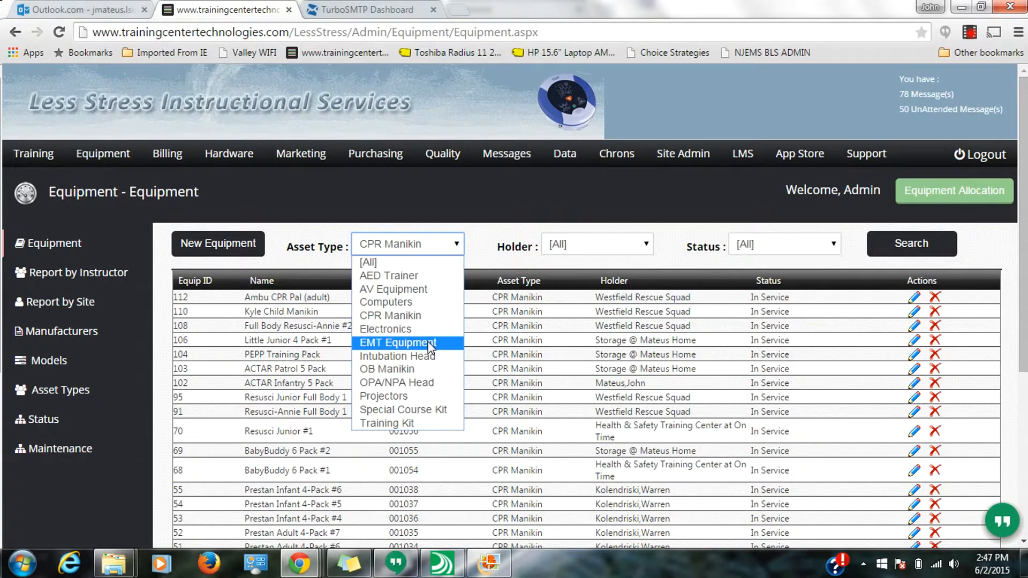
left_click(419, 276)
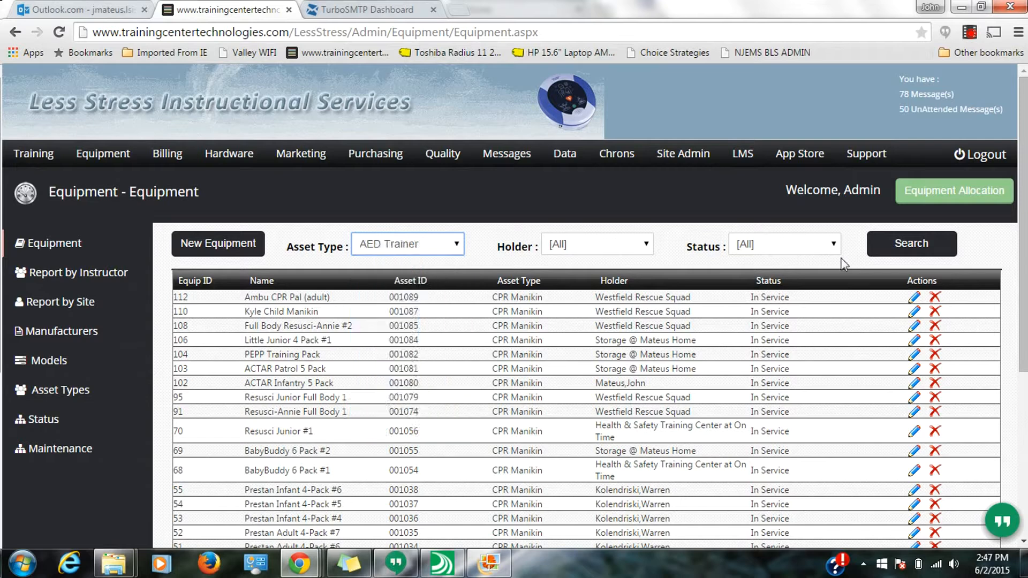
left_click(893, 249)
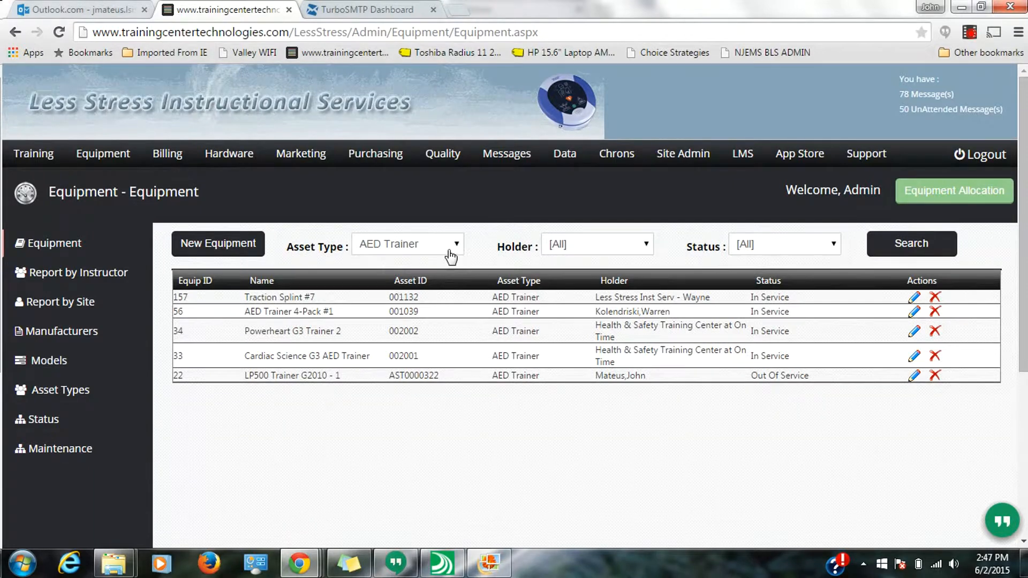
left_click_drag(324, 297, 248, 303)
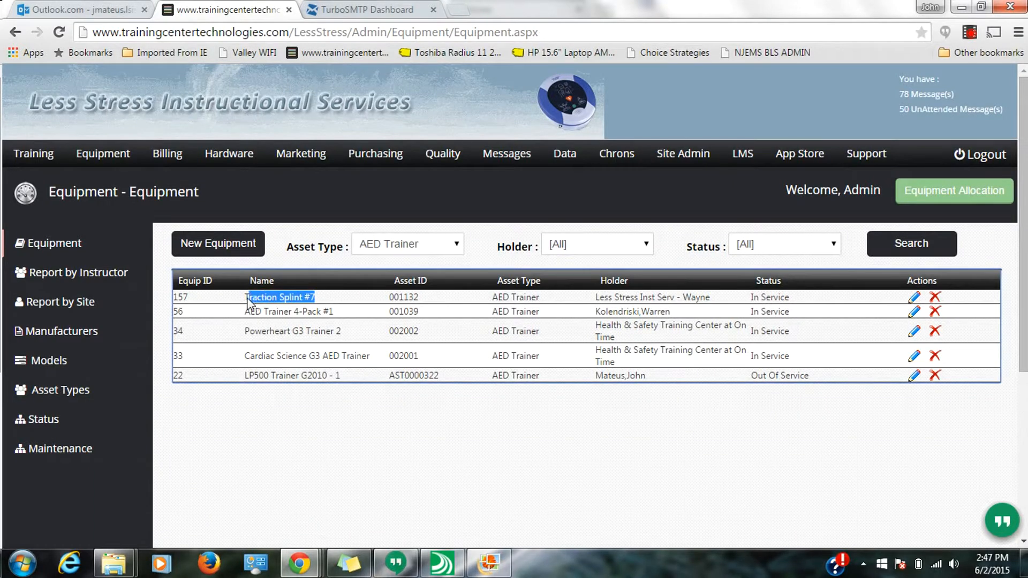
- Reset Asset Type to [All] and filter the equipment list by a specific person's name as Holder
left_click(457, 246)
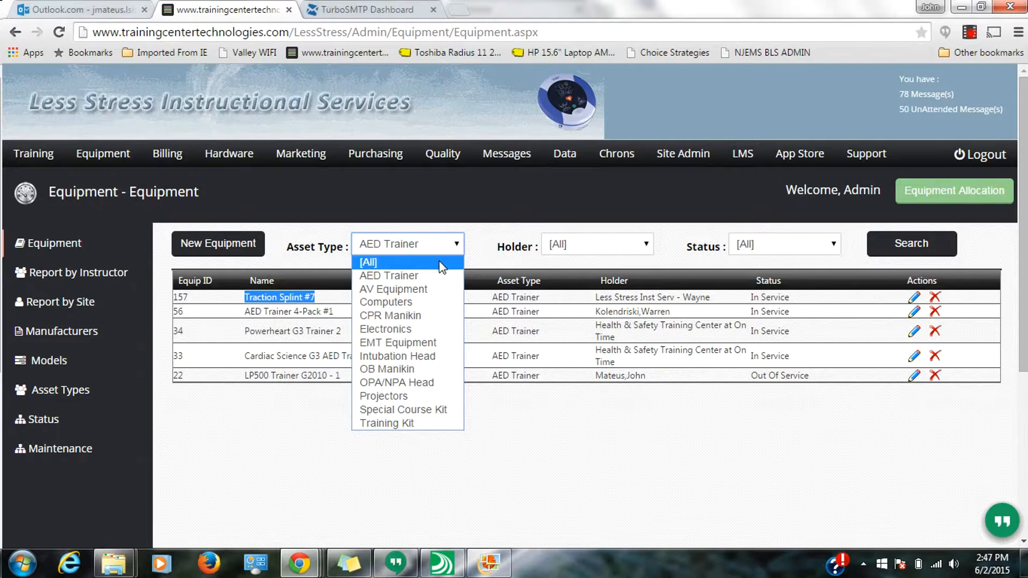
left_click(441, 264)
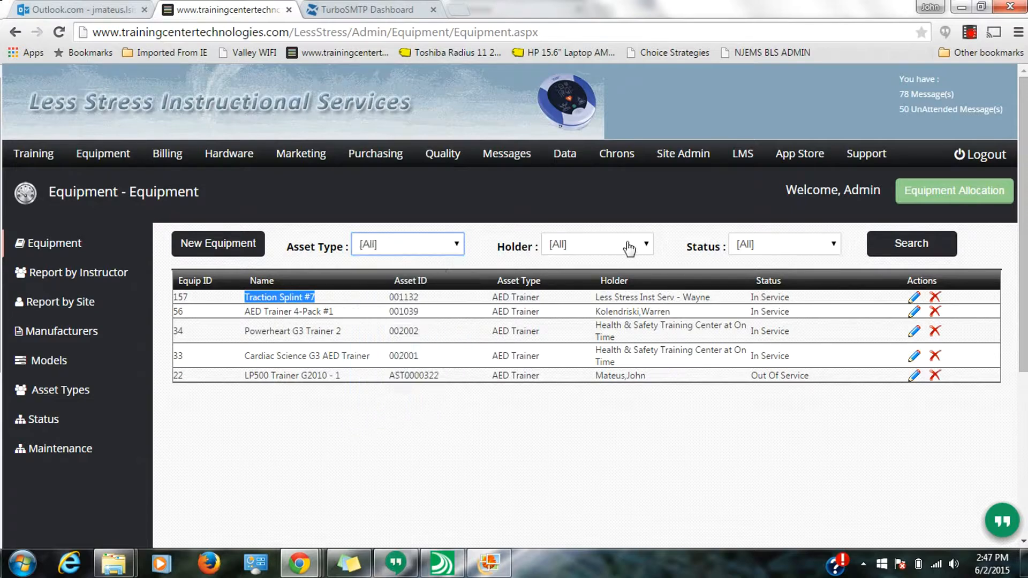
left_click(645, 250)
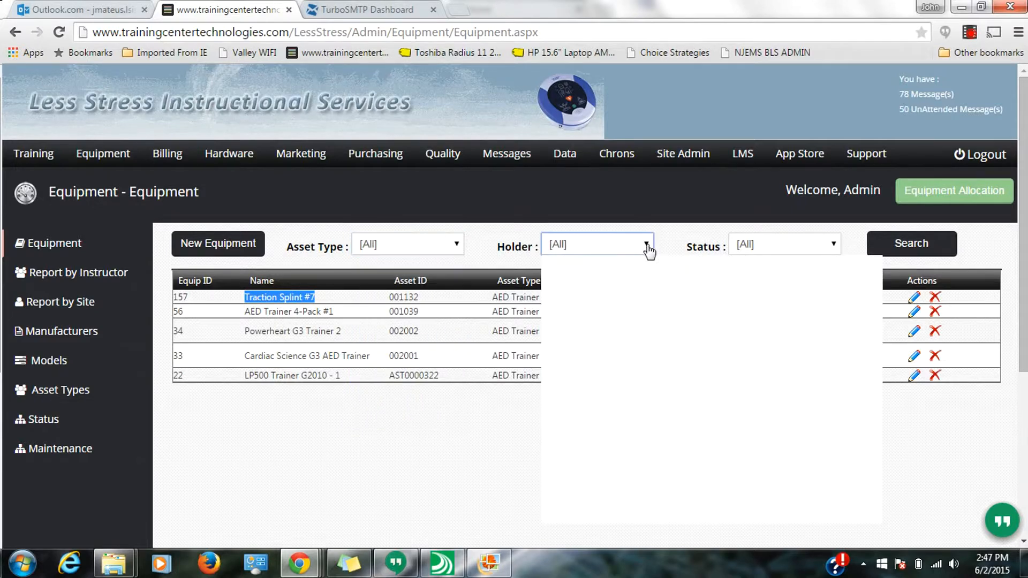
left_click(645, 250)
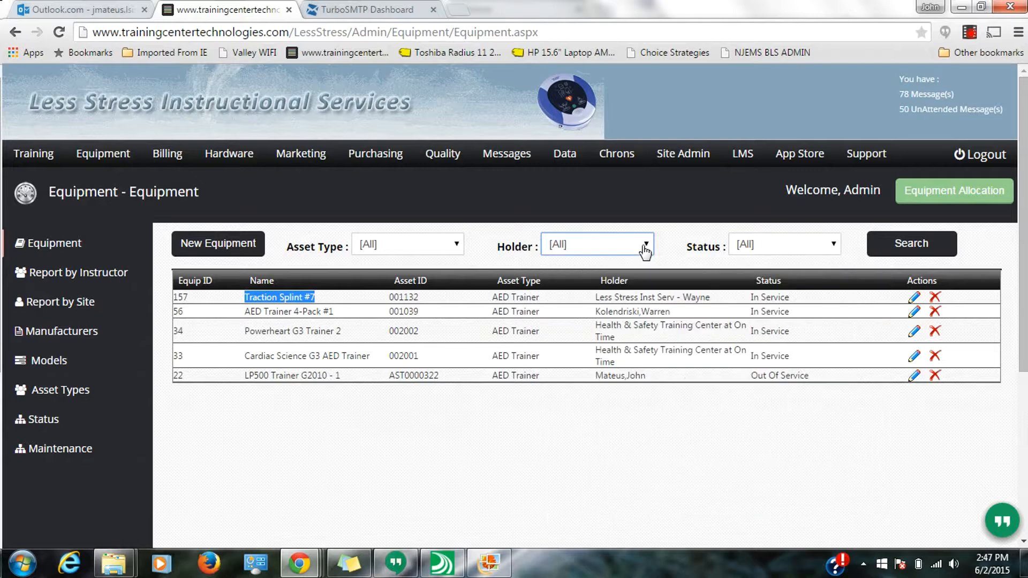
left_click(645, 250)
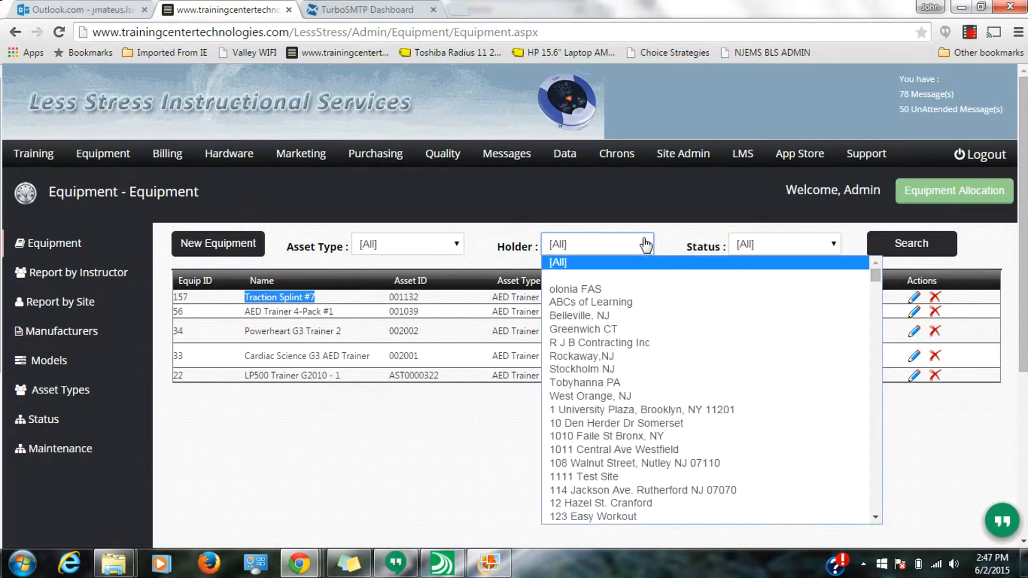
type("mateus")
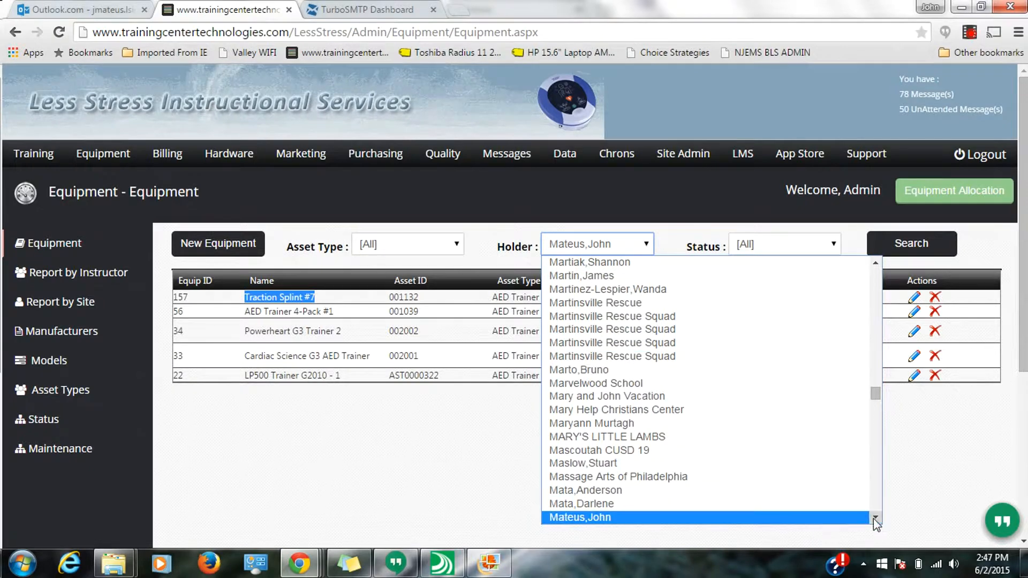
scroll(873, 518, "down", 1)
left_click(834, 487)
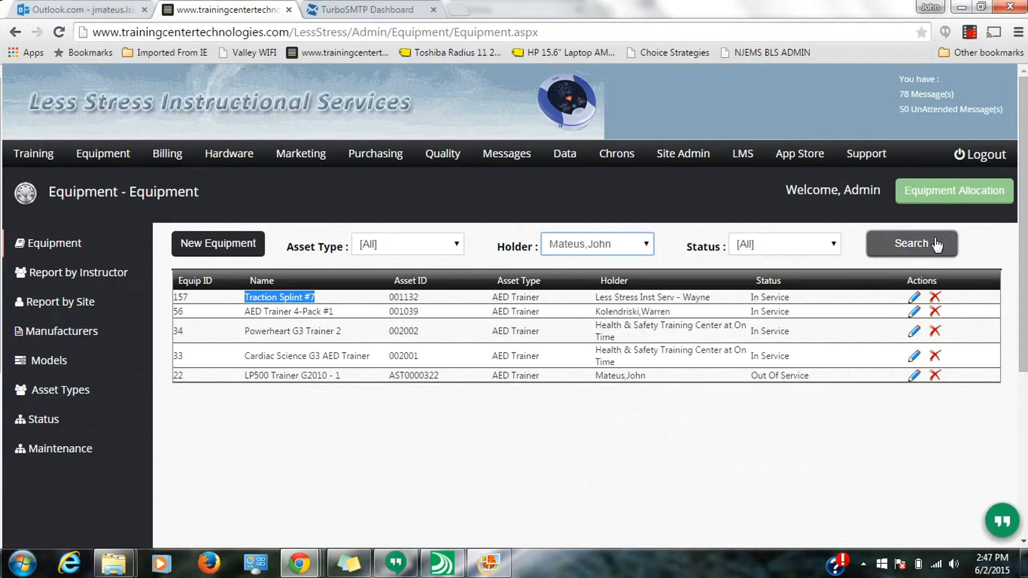
left_click(940, 248)
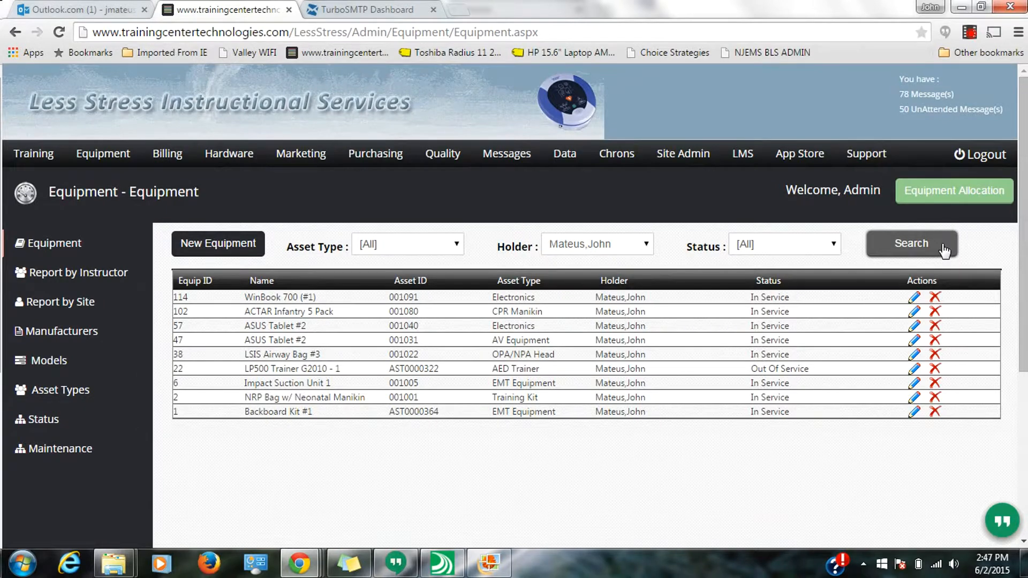
- Examine the filtered rows' Equip ID, Name, Asset ID, Holder and Status columns
double_click(187, 298)
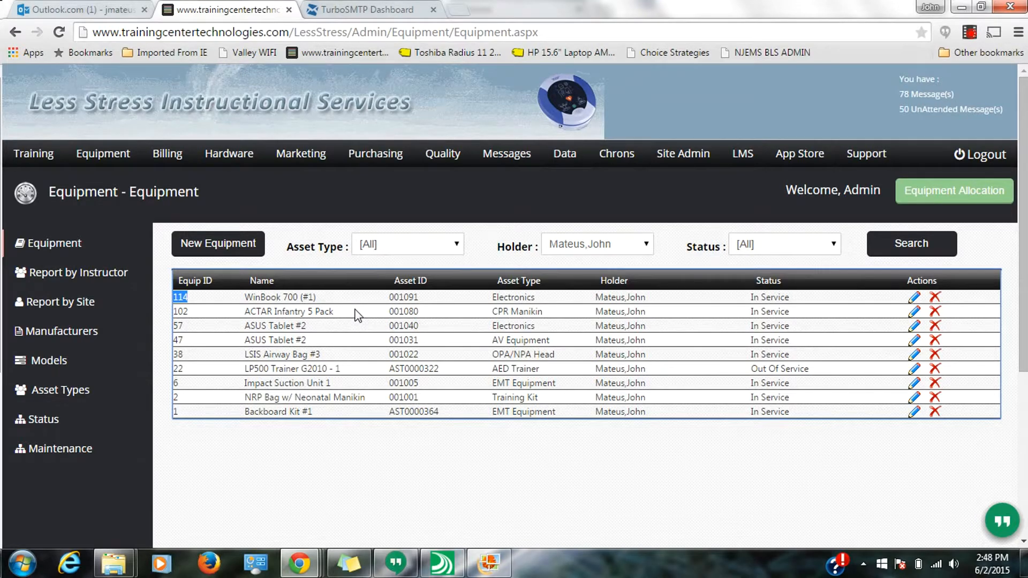
left_click_drag(321, 299, 244, 302)
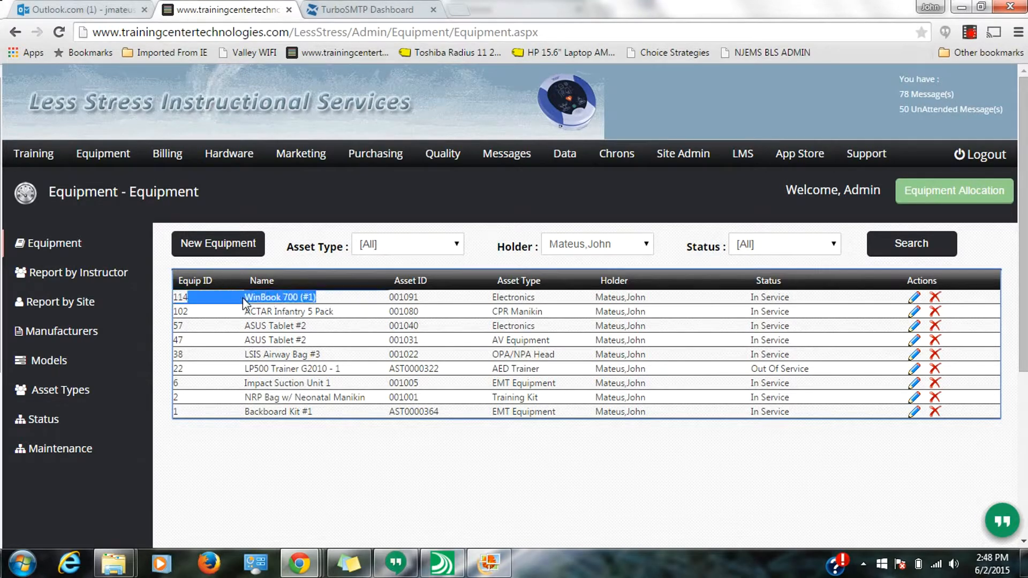
left_click_drag(308, 326, 248, 338)
left_click(322, 357)
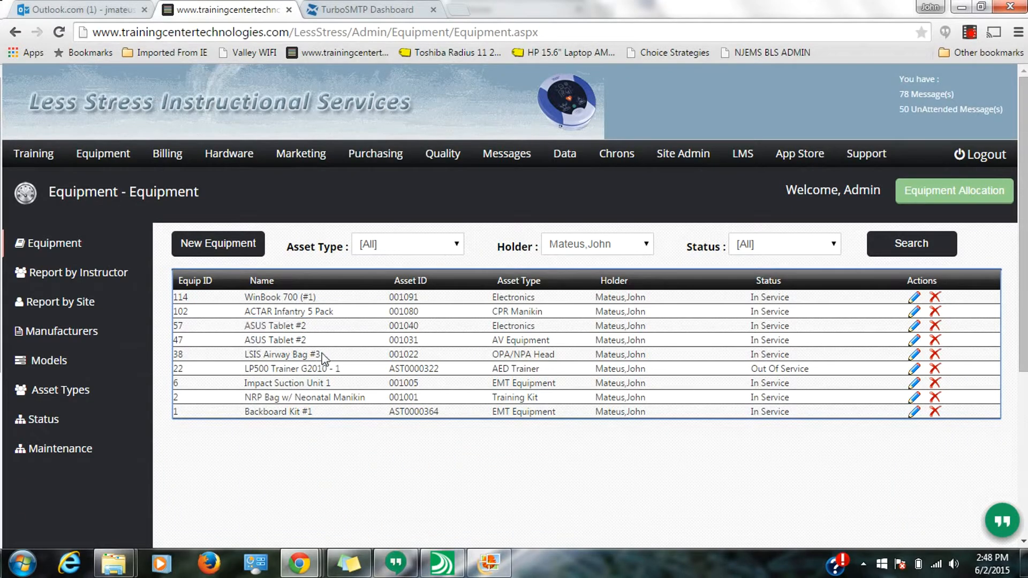
left_click_drag(323, 358, 183, 356)
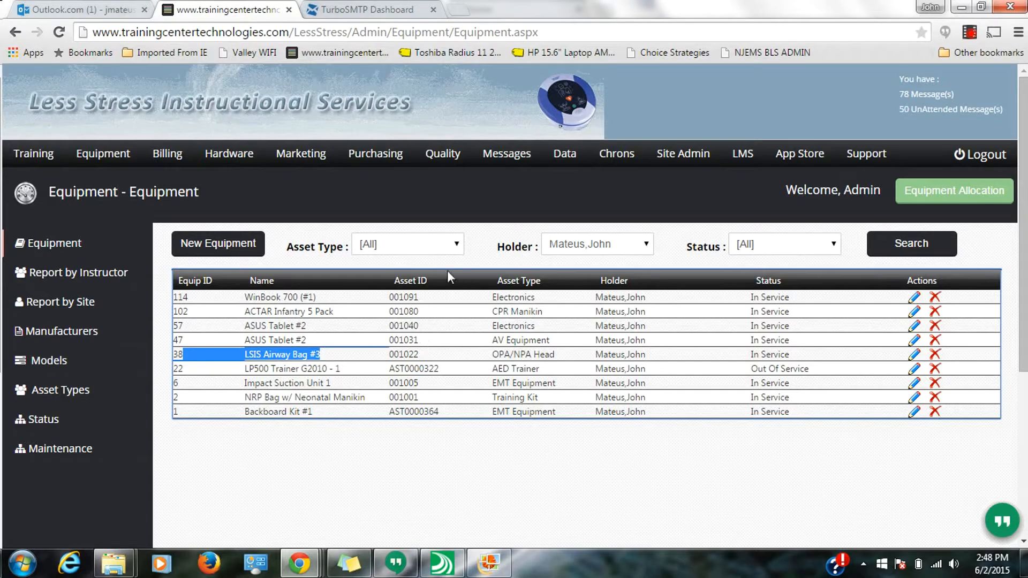
left_click_drag(417, 298, 388, 298)
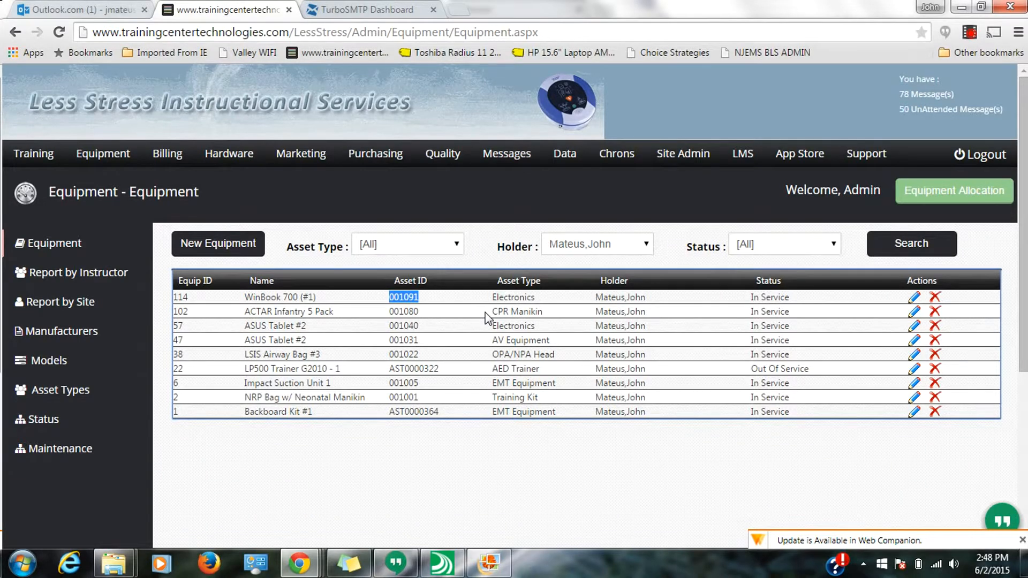
left_click_drag(659, 314, 602, 319)
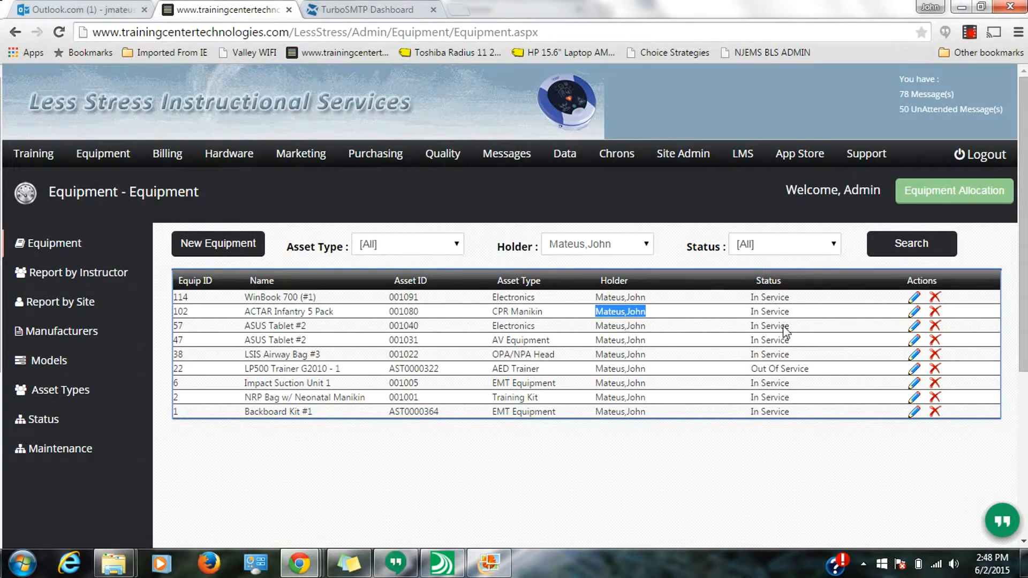
left_click_drag(790, 311, 748, 315)
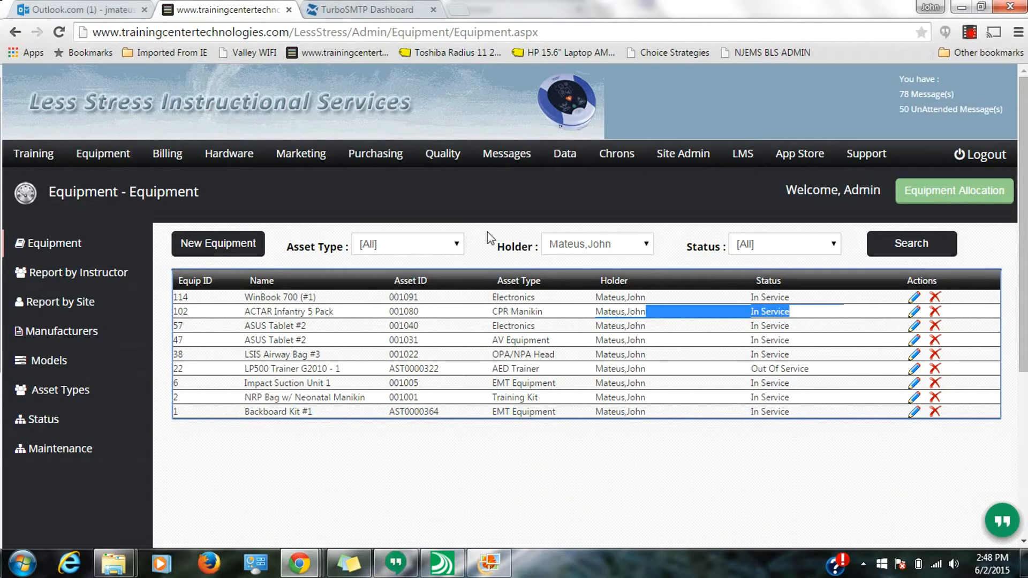
- Reset the Holder filter to [All] and search again to list all equipment
left_click(646, 245)
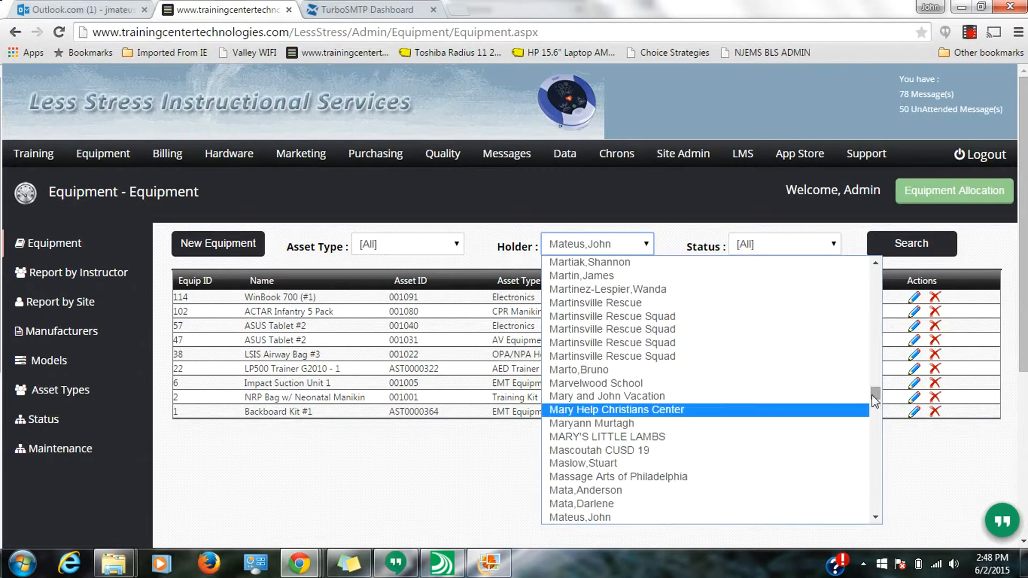
left_click_drag(876, 394, 856, 270)
left_click(854, 264)
left_click(886, 242)
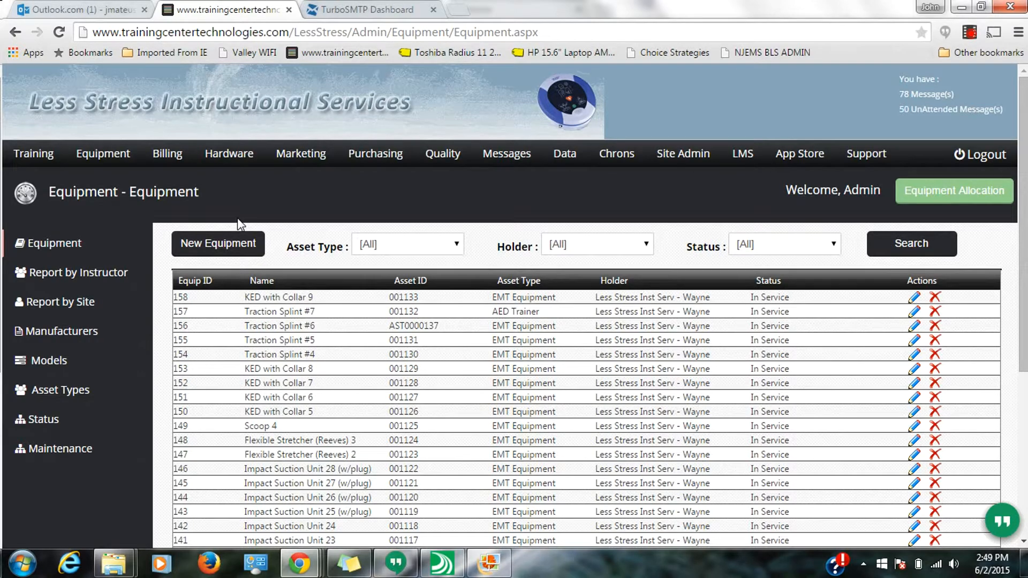
- Open the New Equipment form and enter Asset ID 001134
left_click(239, 245)
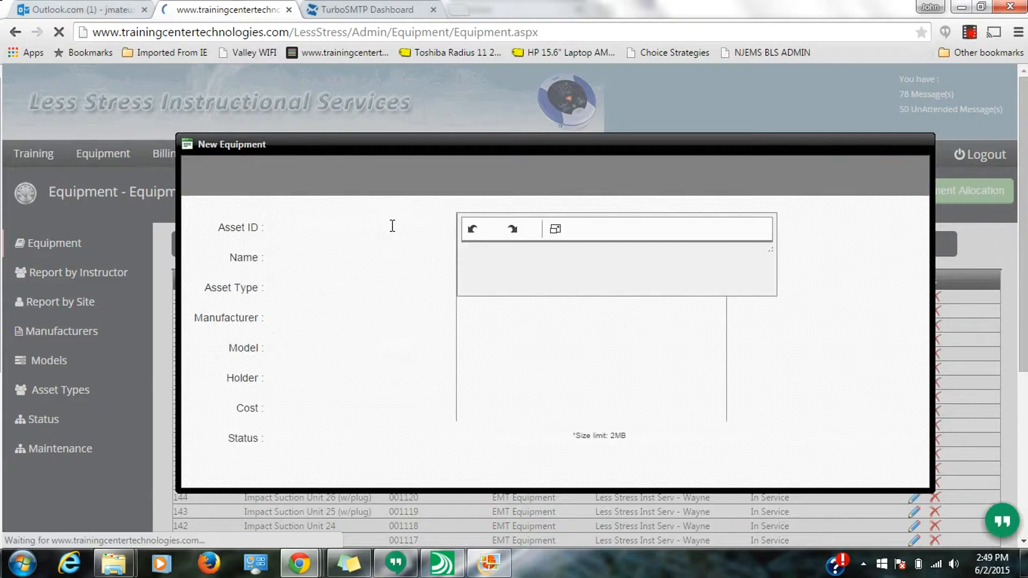
type("001034")
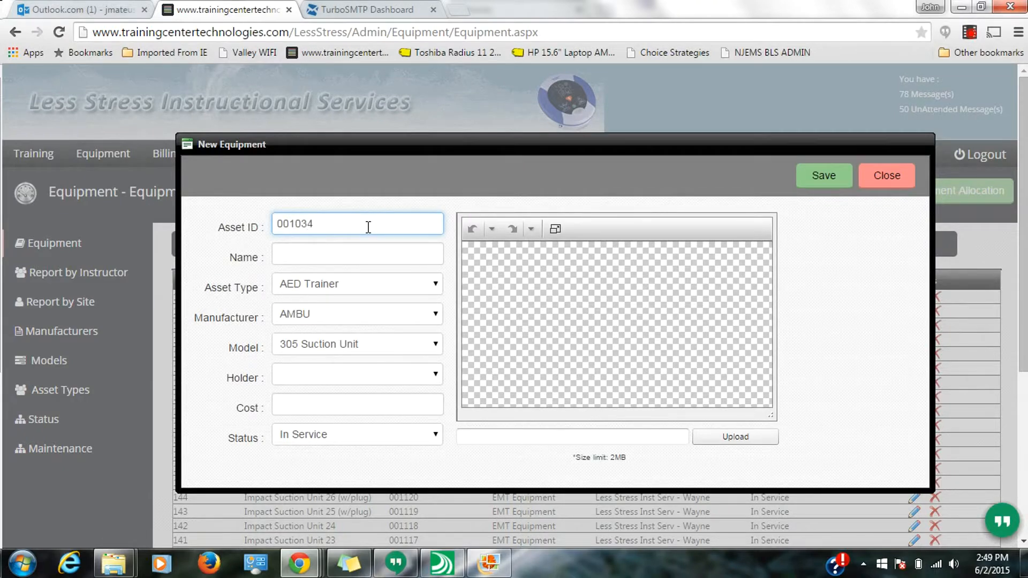
left_click(359, 243)
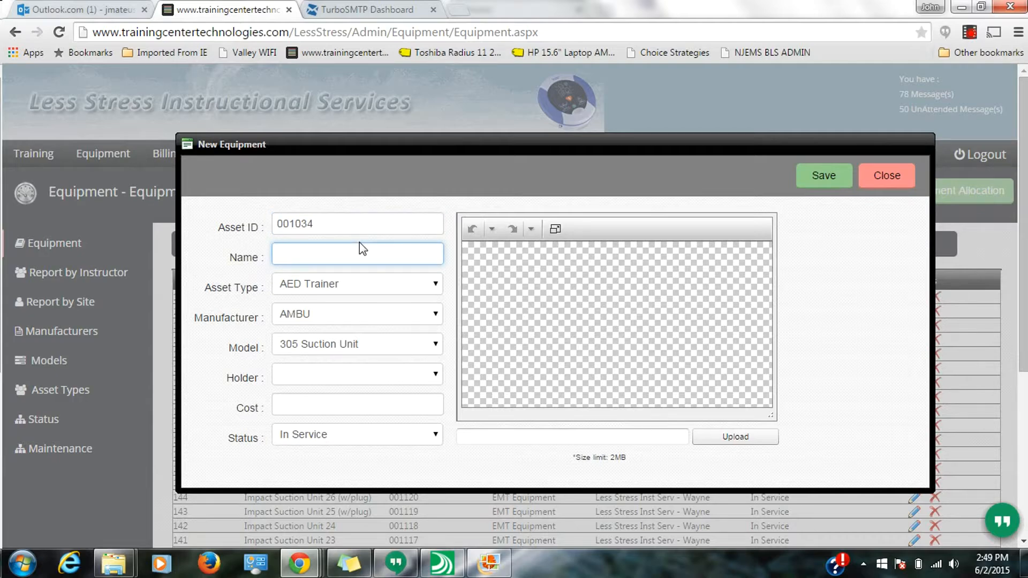
left_click_drag(390, 145, 368, 287)
left_click(265, 279)
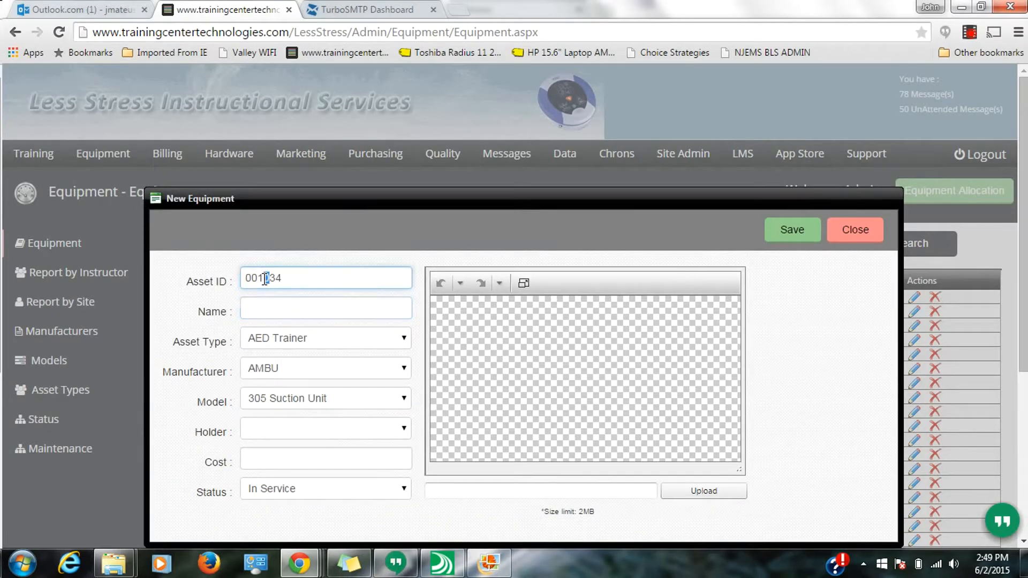
- Name the new equipment Fake Thingee
left_click(287, 299)
type("Fake Th")
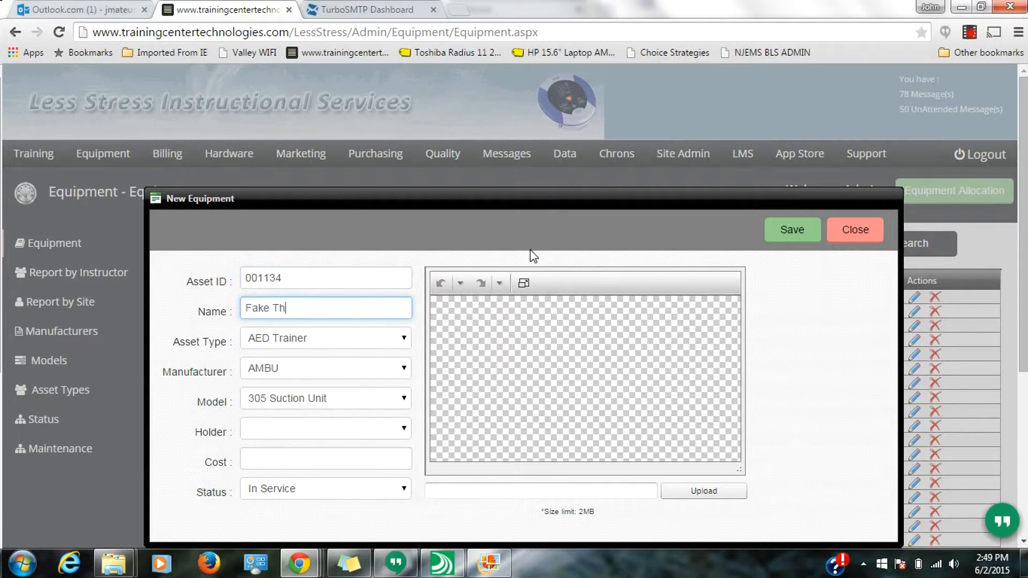
type("ingeed")
key("BackSpace")
- Set the asset type to OB Manikin and the manufacturer to Simulaids
left_click(366, 343)
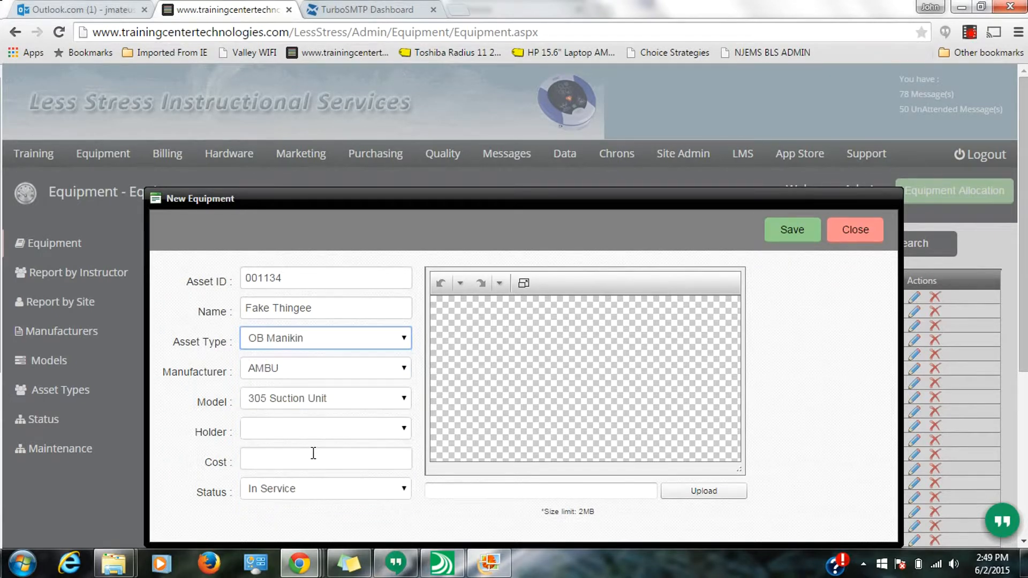
left_click(403, 373)
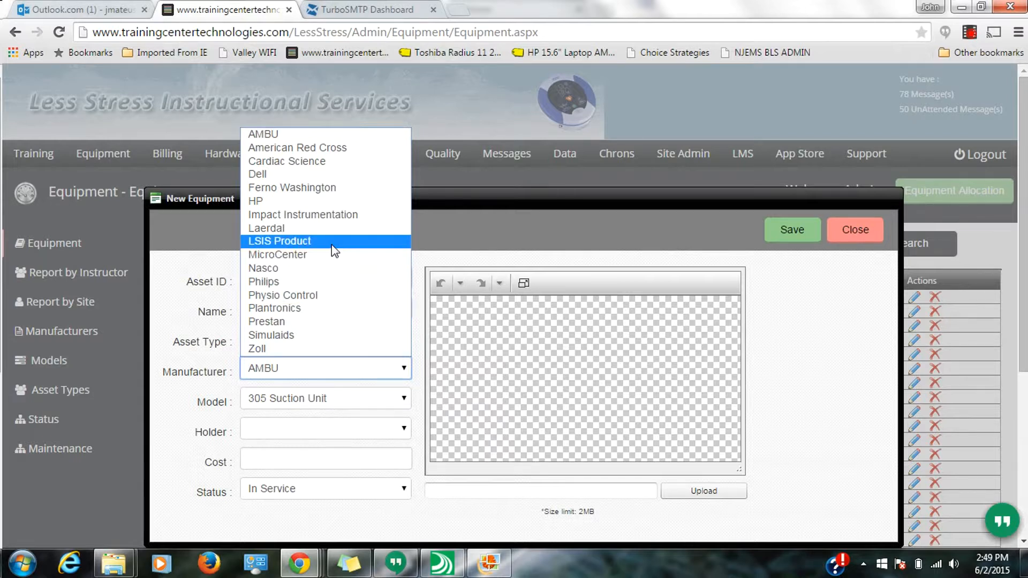
left_click(305, 340)
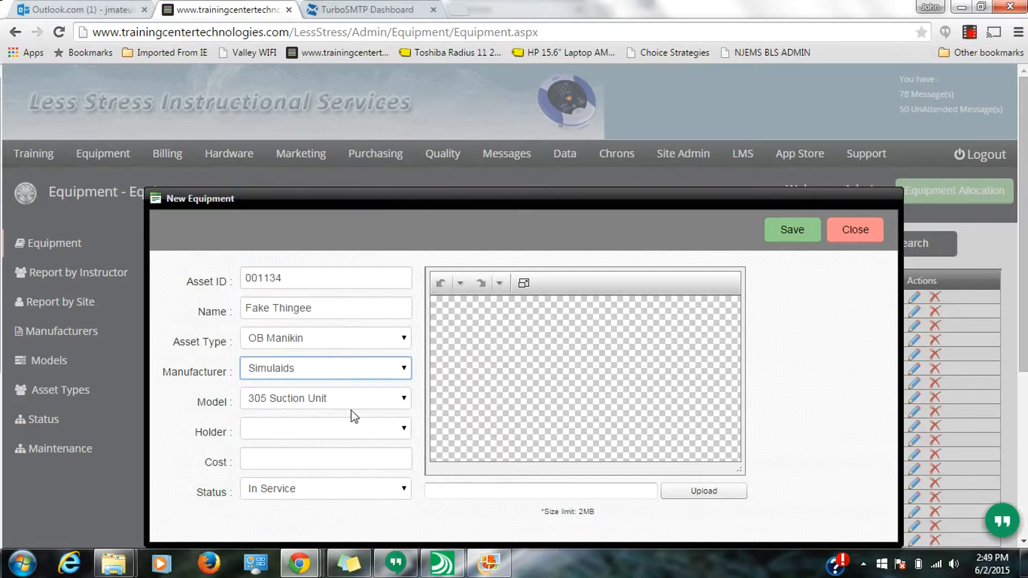
- Browse the list of available models without changing the selection
left_click(362, 406)
scroll(402, 265, "down", 6)
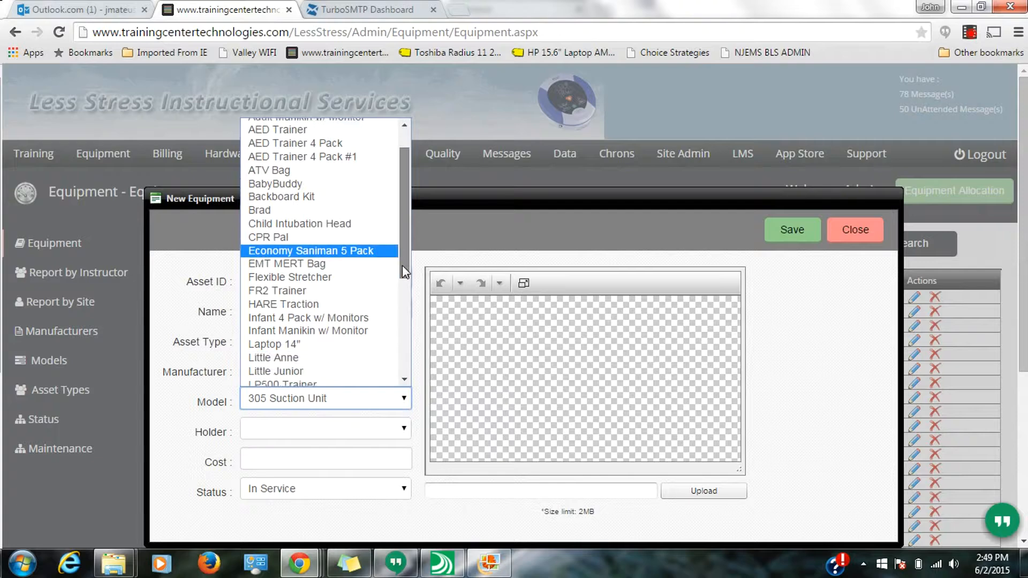
scroll(383, 353, "down", 1)
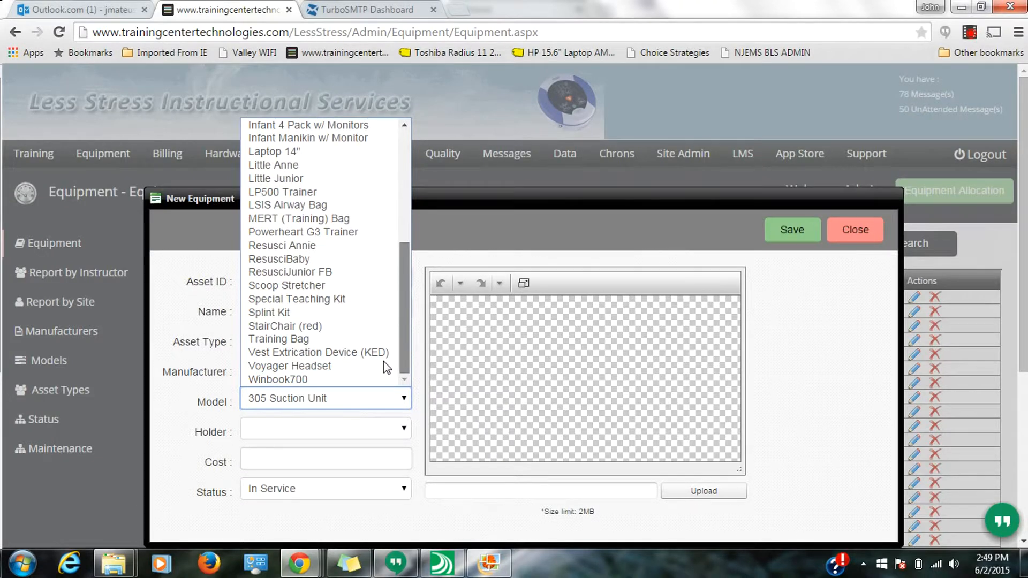
scroll(383, 361, "up", 2)
scroll(383, 323, "up", 3)
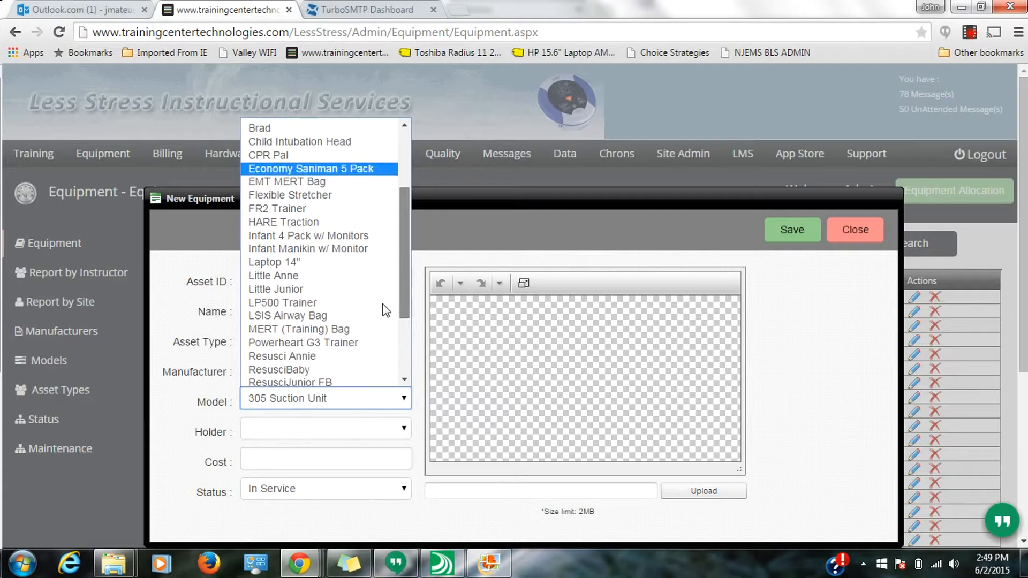
scroll(380, 257, "up", 1)
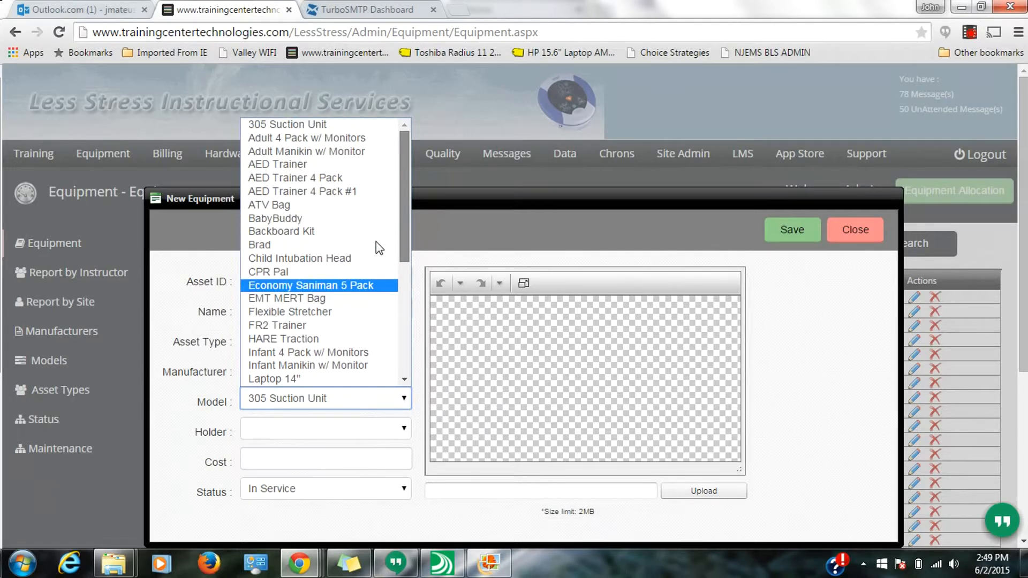
scroll(383, 290, "down", 4)
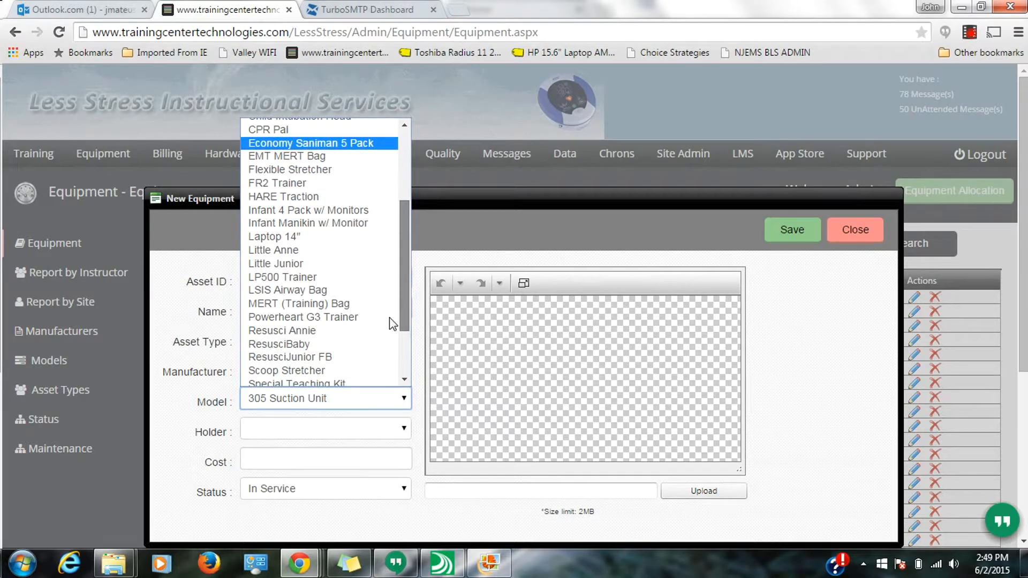
left_click(416, 375)
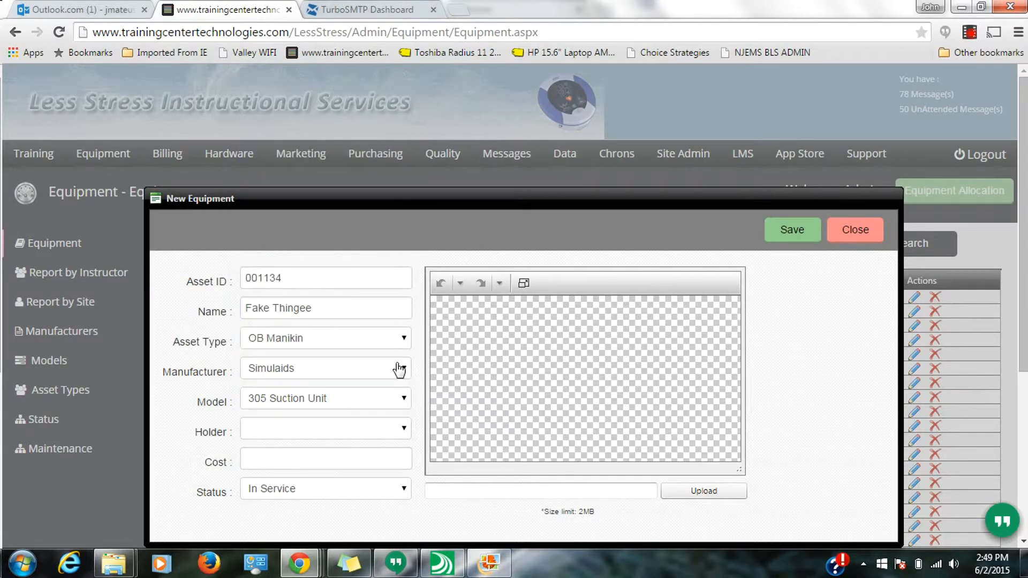
- Change the asset type to CPR Manikin and the model to ResusciBaby
left_click(287, 345)
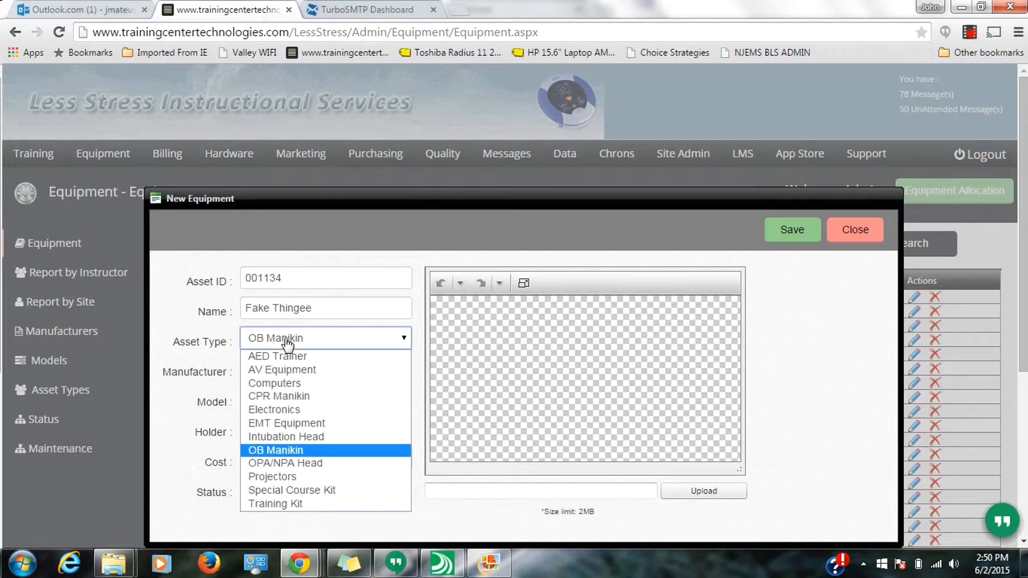
left_click(313, 396)
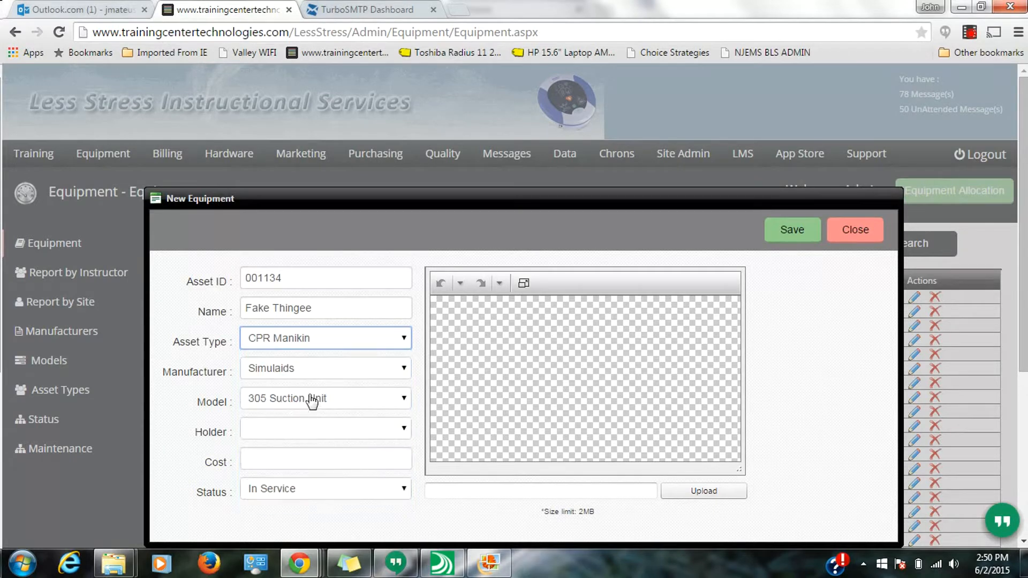
left_click(332, 409)
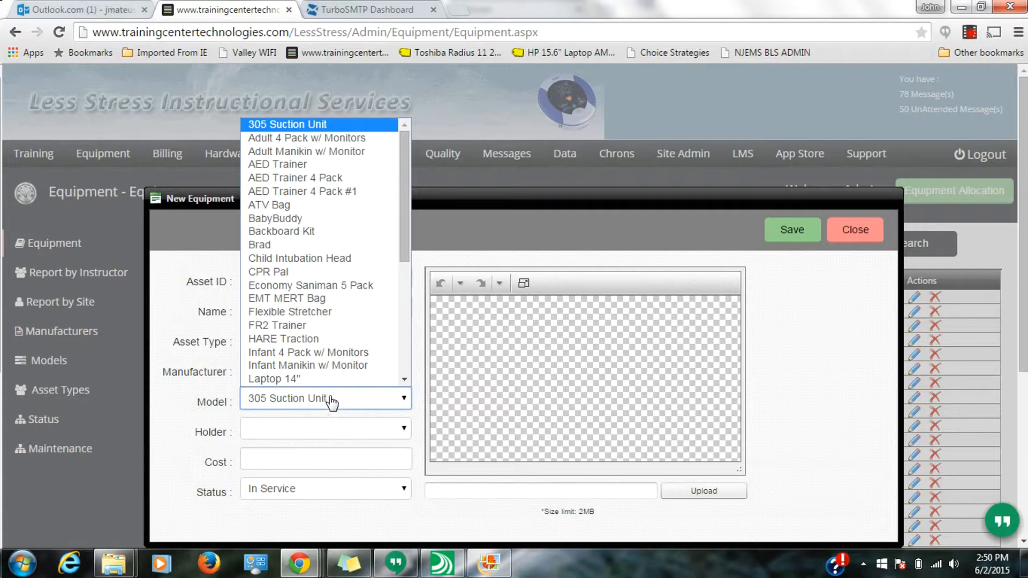
left_click_drag(403, 240, 385, 329)
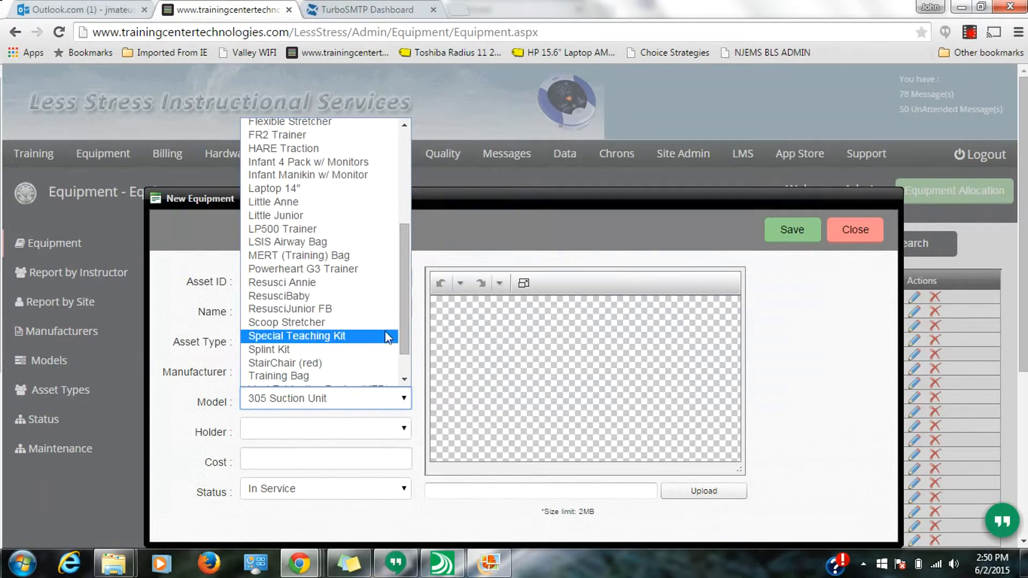
left_click_drag(403, 325, 402, 329)
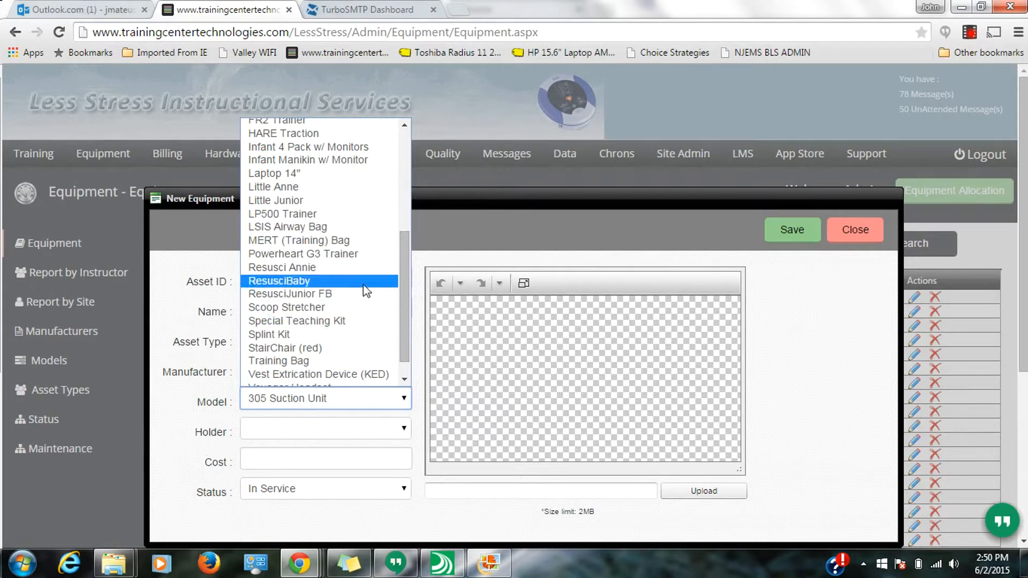
scroll(396, 307, "down", 1)
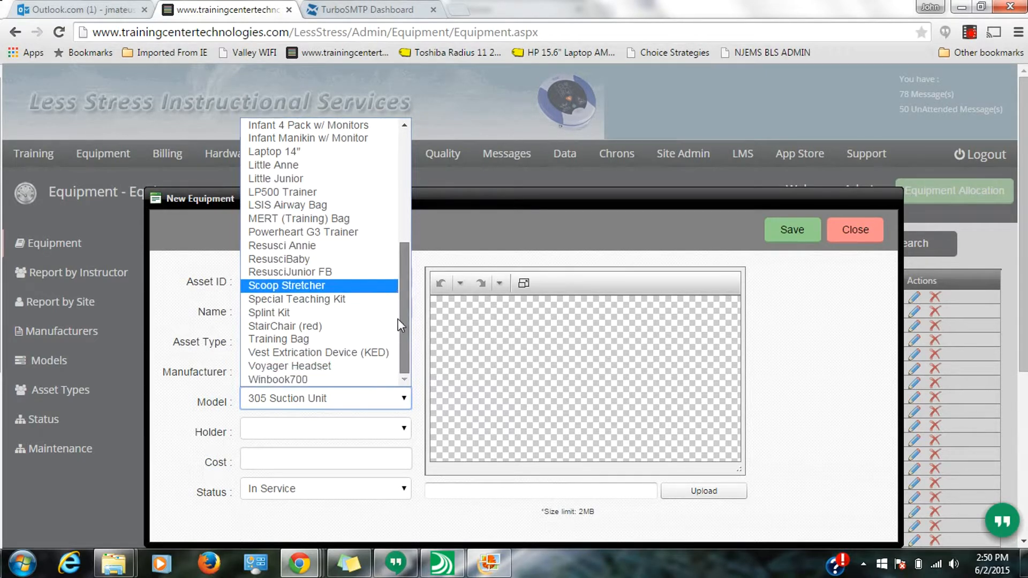
left_click(313, 261)
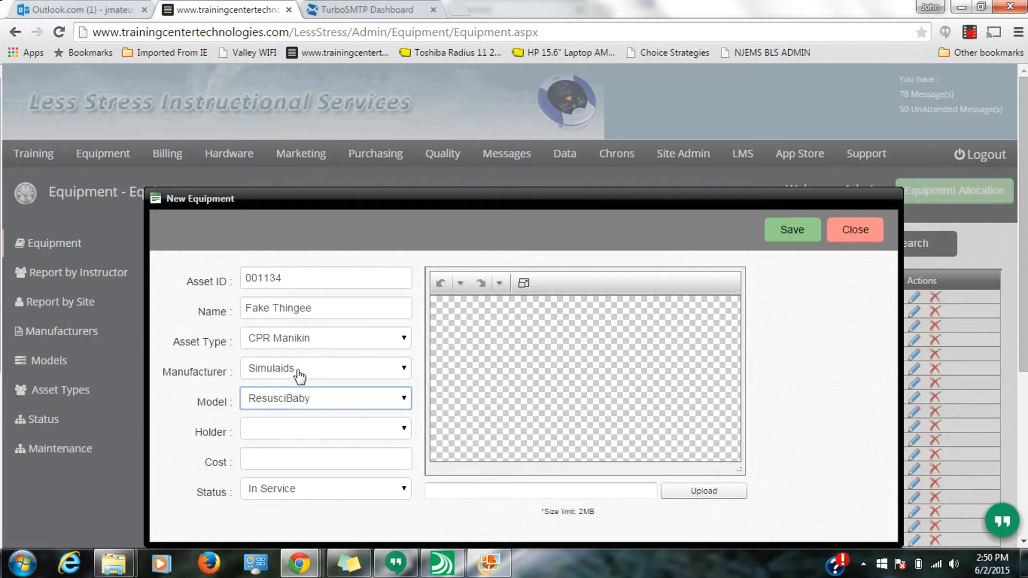
- Set the manufacturer to Laerdal and reselect ResusciBaby as the model
left_click(296, 409)
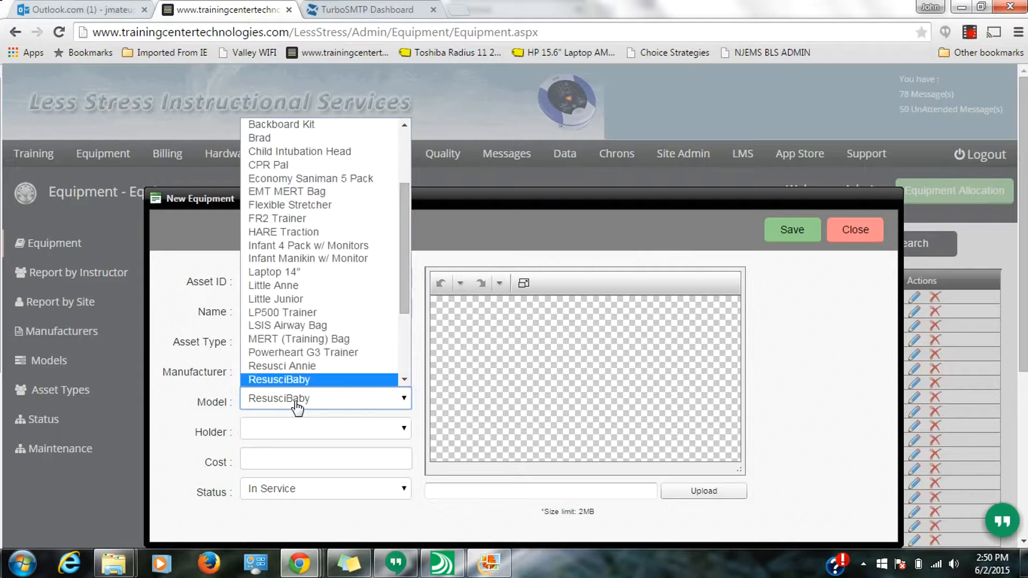
left_click(297, 407)
left_click(303, 377)
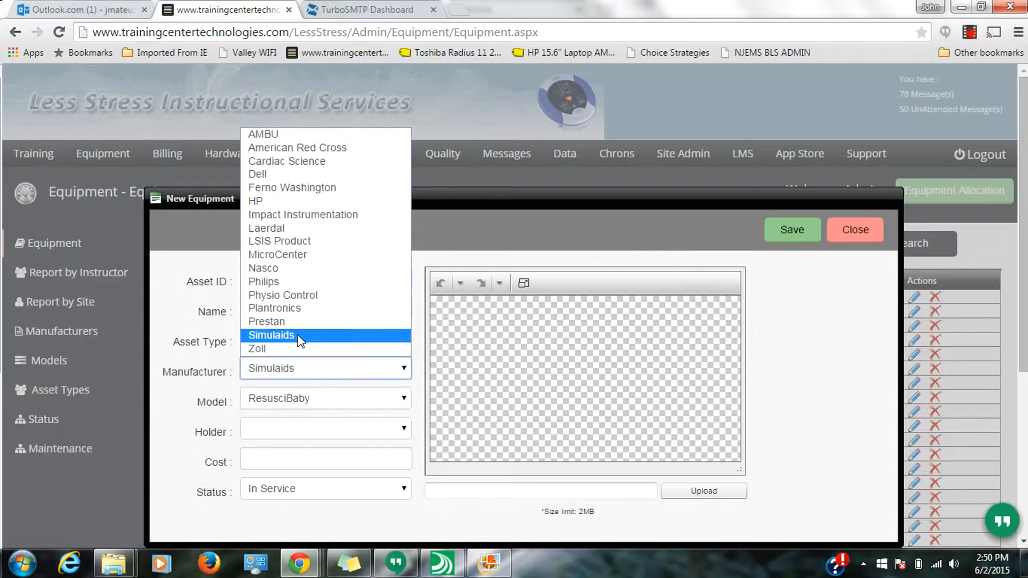
left_click(283, 228)
left_click(336, 405)
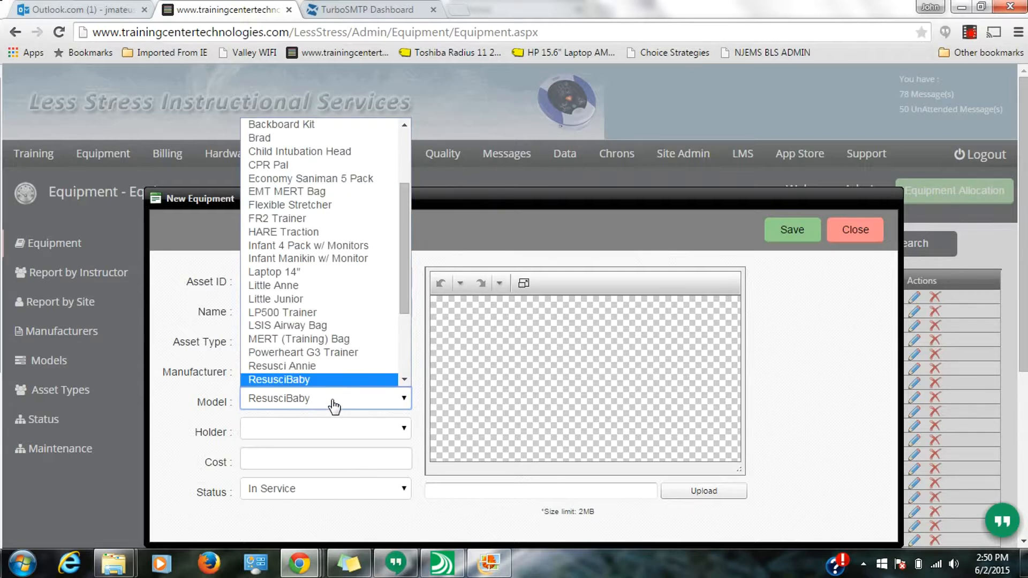
left_click_drag(406, 294, 396, 339)
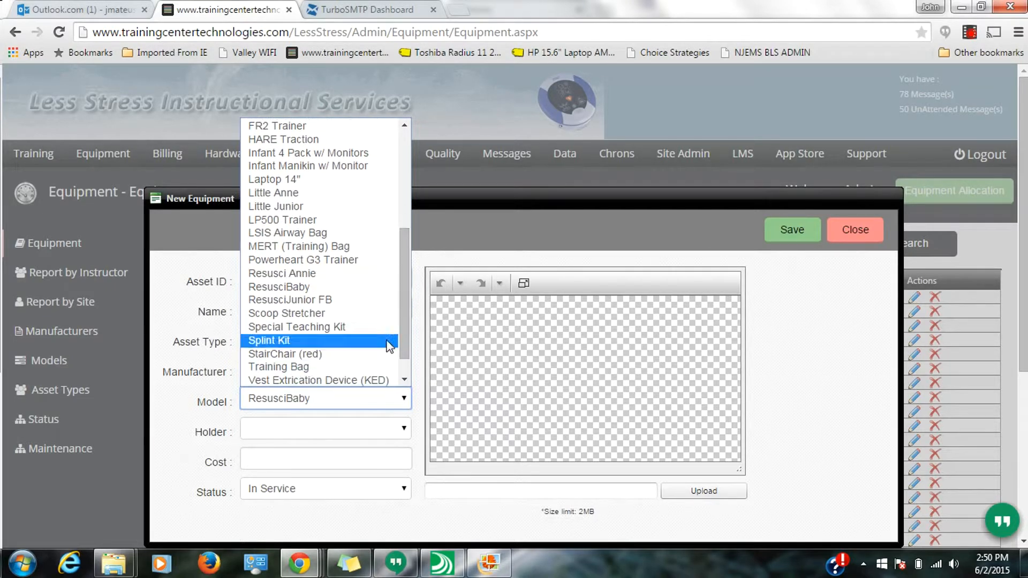
left_click(339, 287)
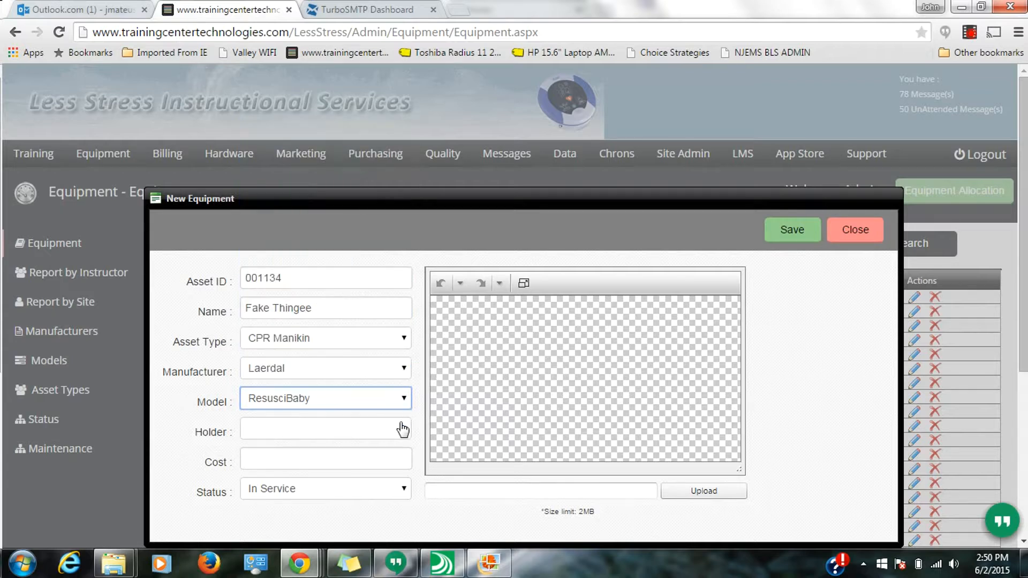
- Set the holder to Less Stress Inst Serv - Wayne and the cost to 350.00
left_click(364, 435)
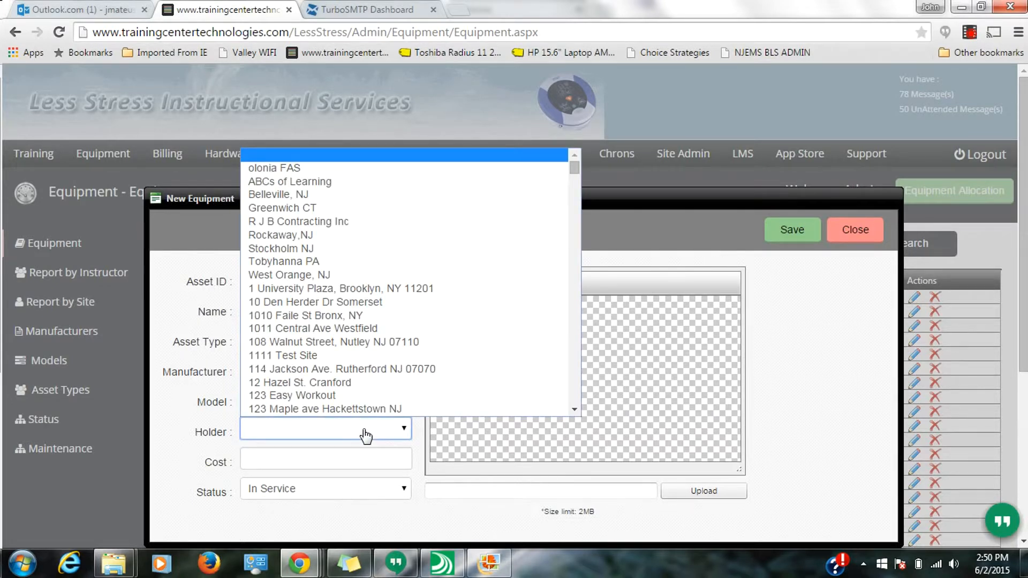
type("less")
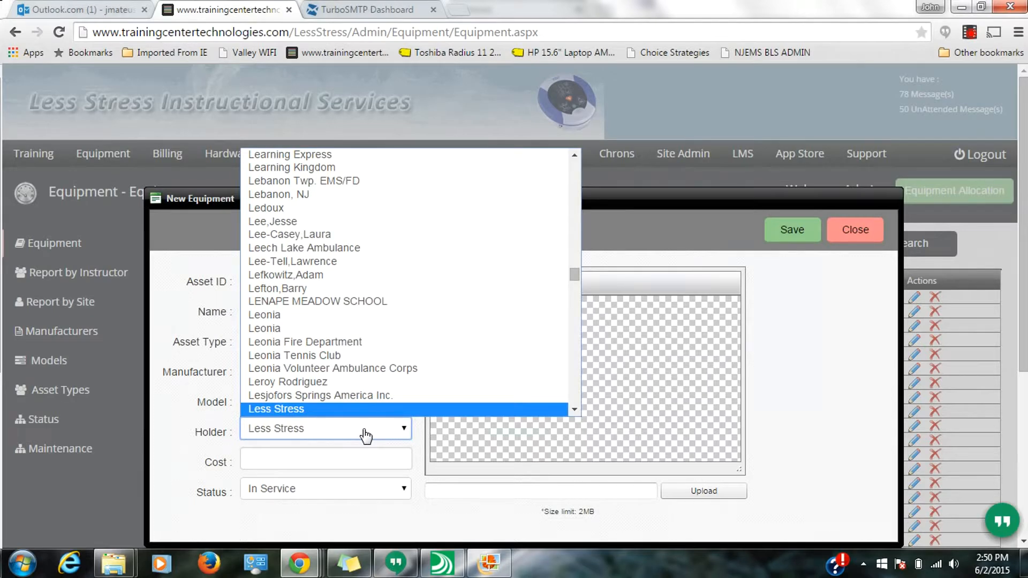
key("Down")
key("Down")
key("Down")
key("Down")
key("Down")
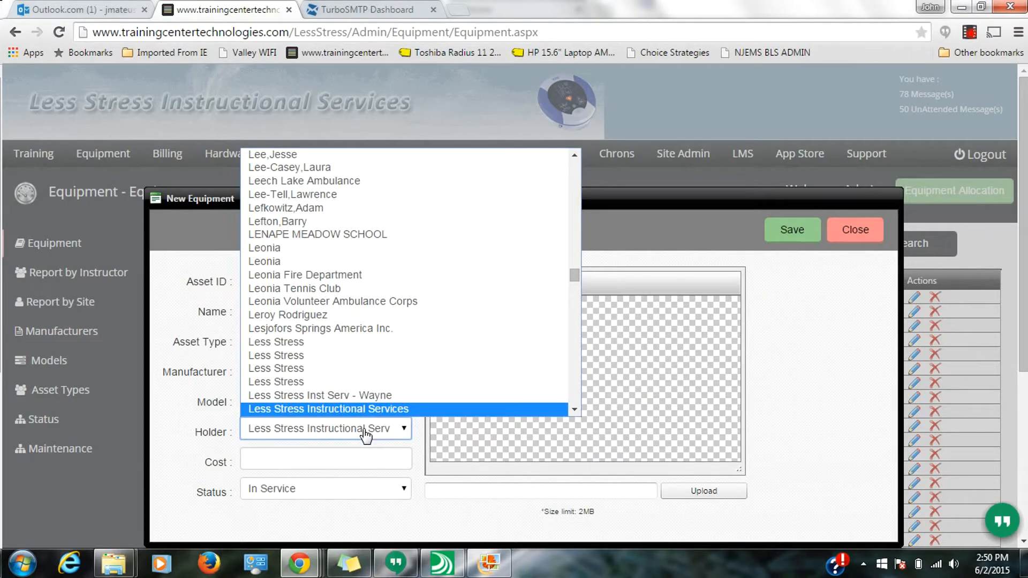
key("Up")
key("Return")
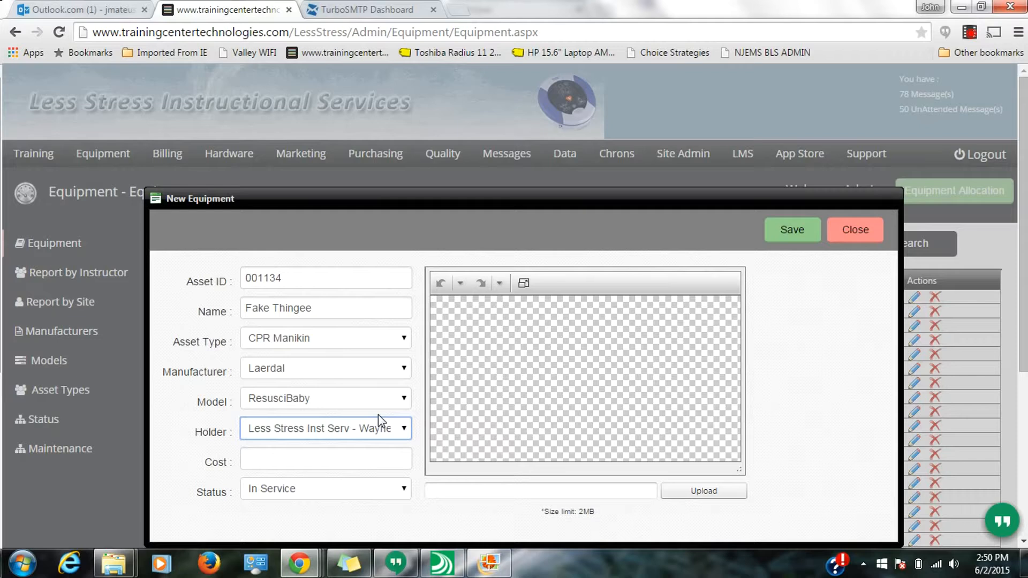
left_click(379, 456)
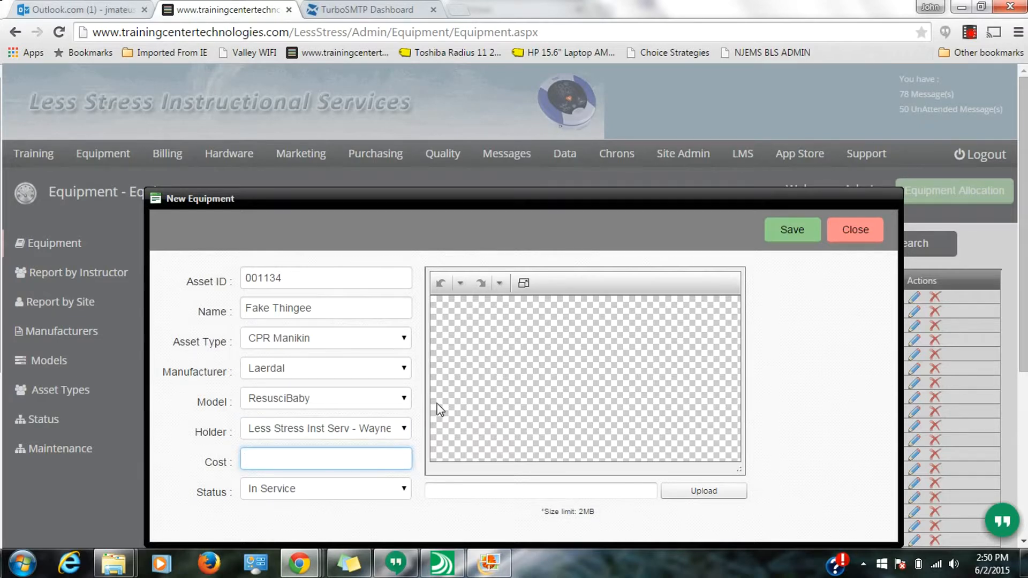
type("350.00")
- Upload the ACtarInf5pack image from the Pictures library as the equipment photo
left_click(480, 493)
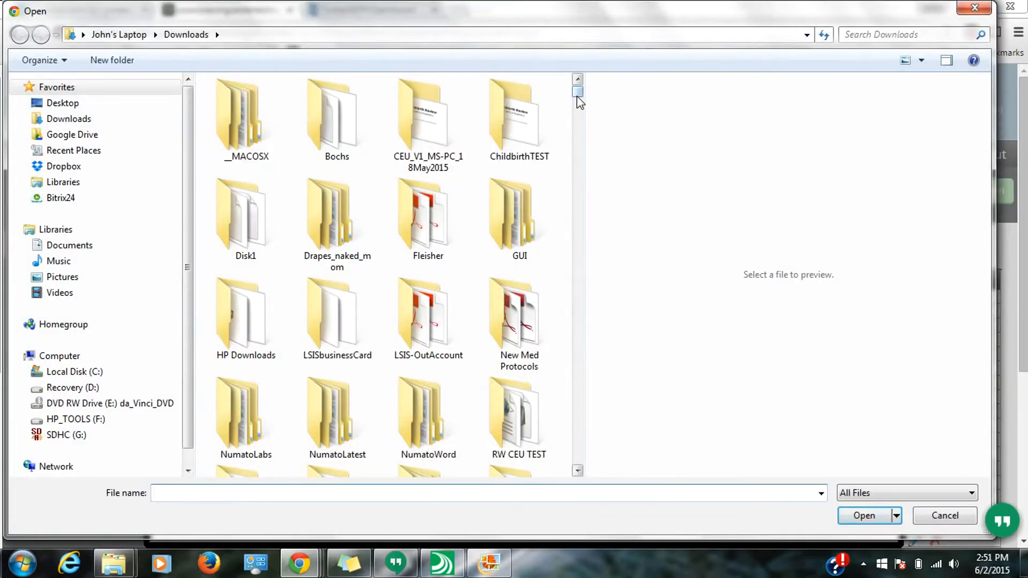
left_click(80, 276)
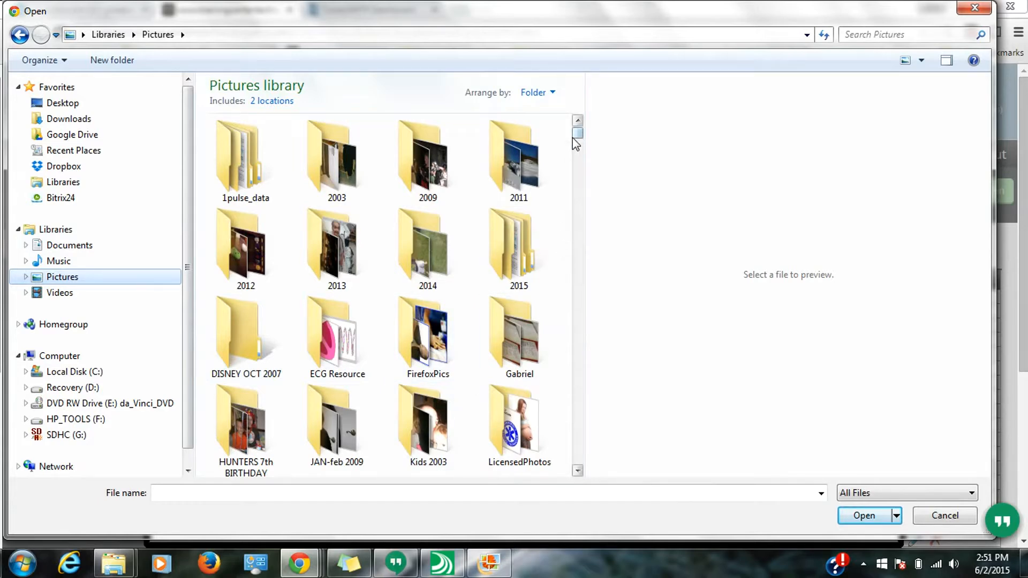
scroll(574, 152, "down", 3)
left_click_drag(572, 151, 573, 179)
left_click(328, 257)
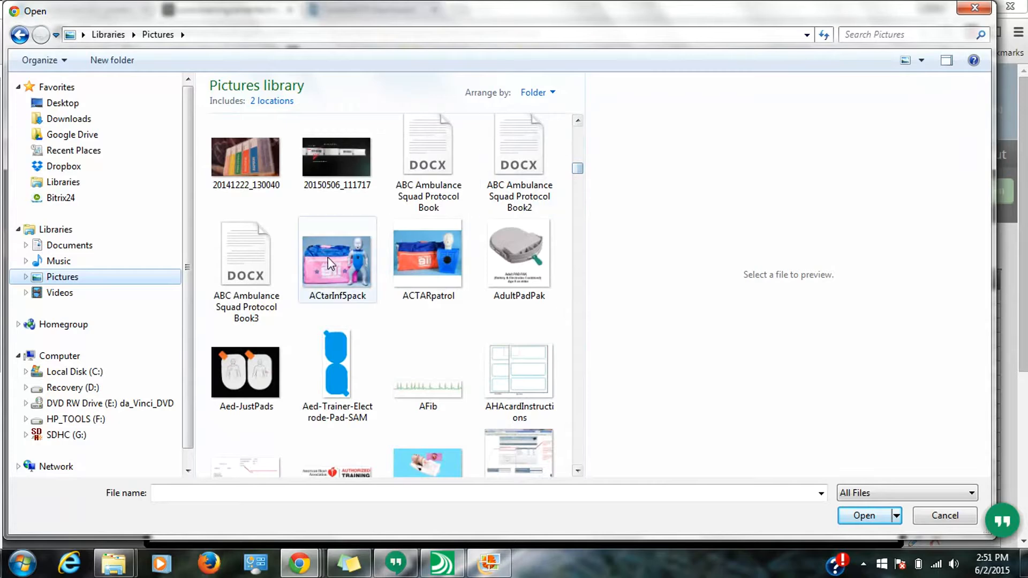
left_click(863, 515)
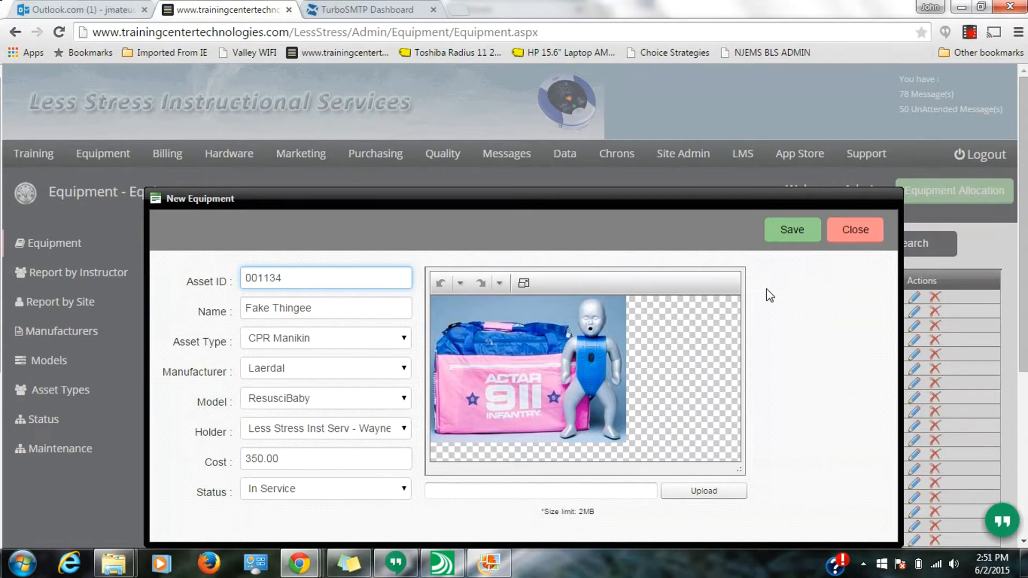
- Save the new equipment record and highlight its Fake Thingee row in the list
left_click(783, 233)
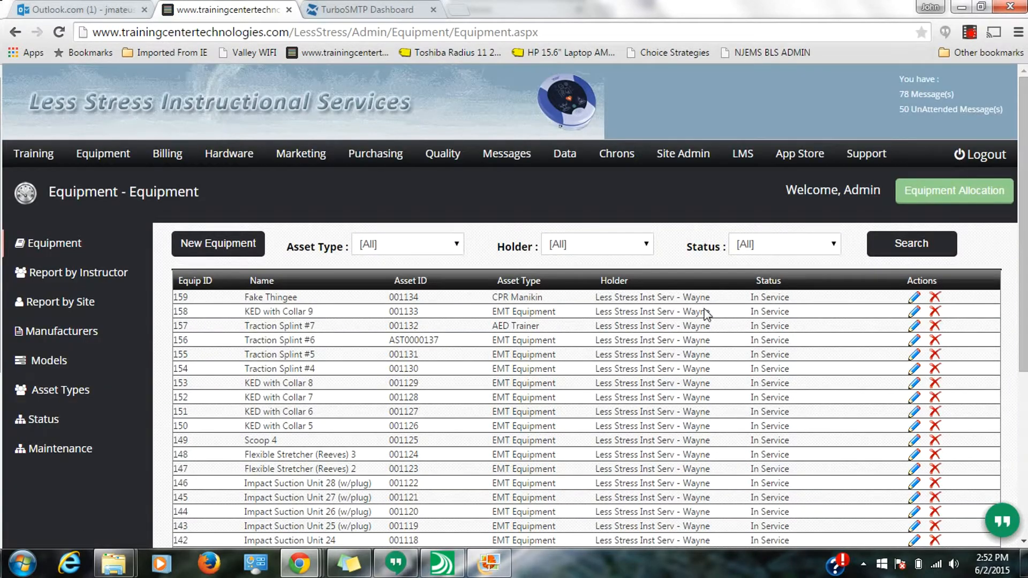
left_click_drag(709, 297, 178, 298)
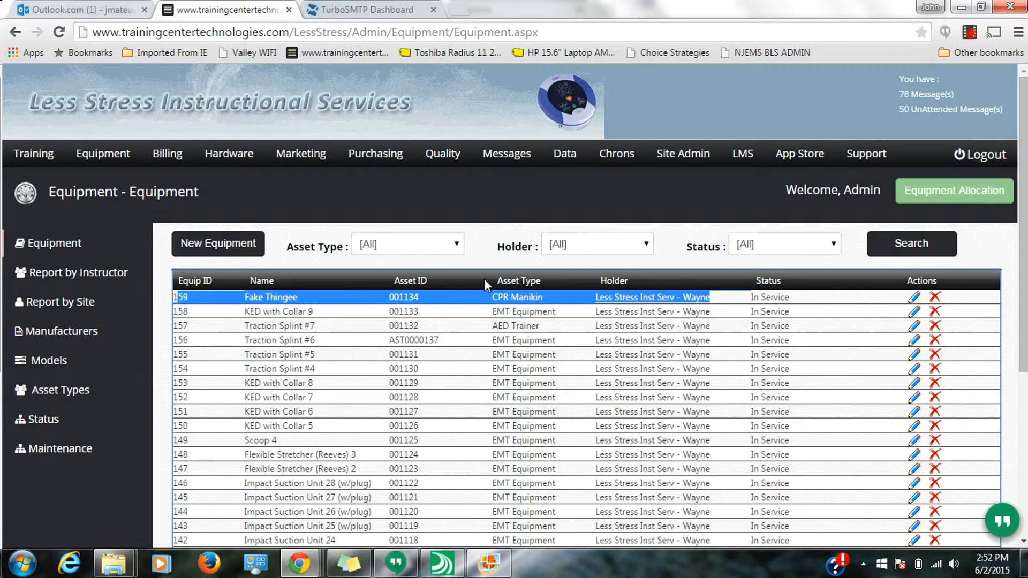
- Open the Fake Thingee record for editing and view its assignment history
left_click(913, 298)
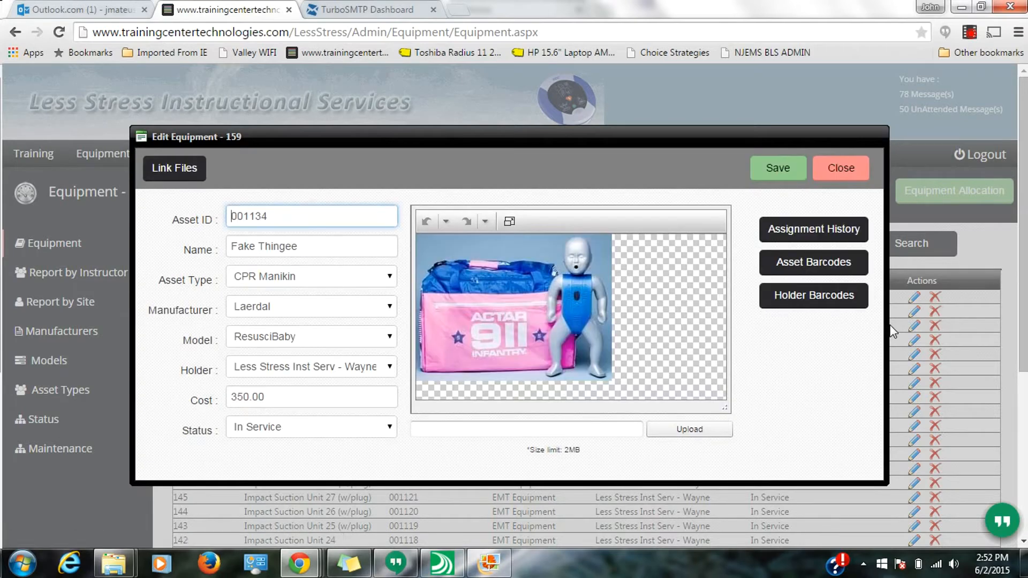
left_click(840, 232)
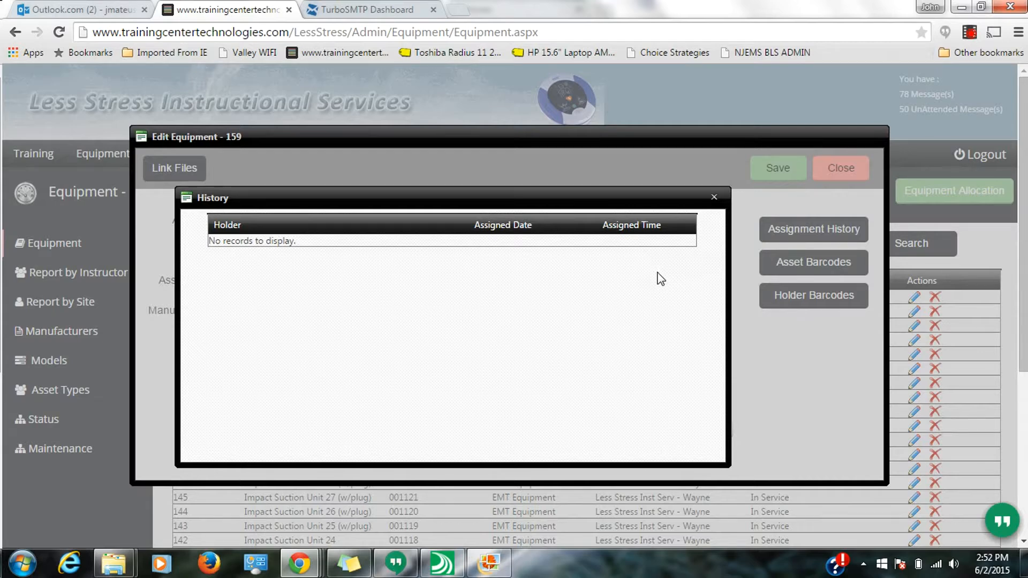
left_click(715, 196)
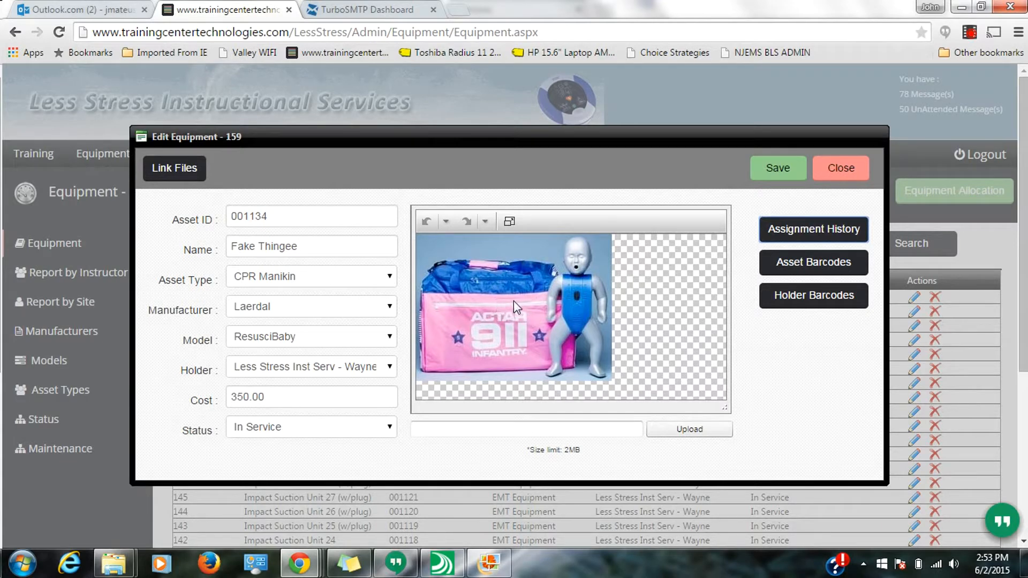
- Generate the asset barcode report for the record, open the downloaded PDF, and close it
left_click(814, 264)
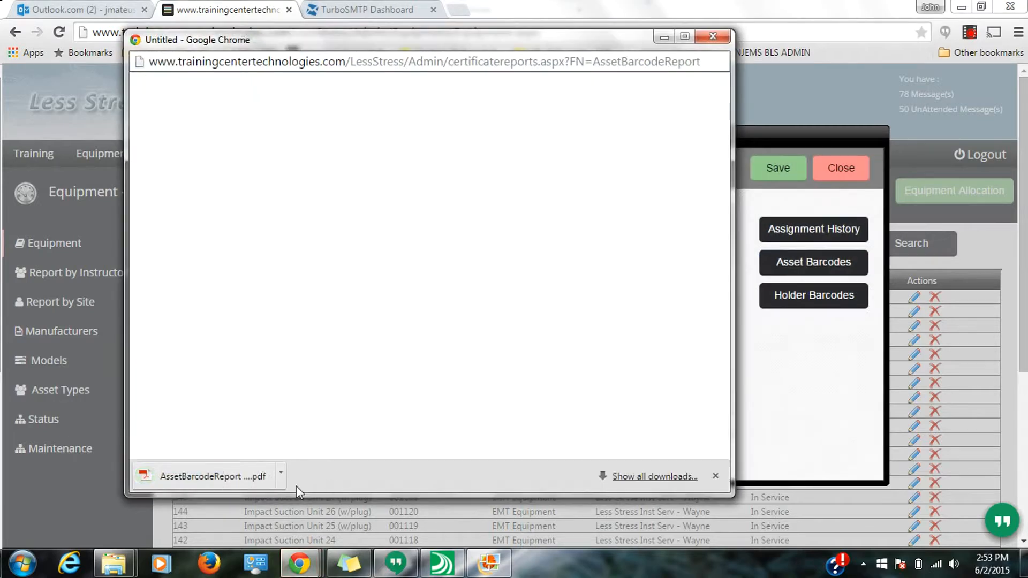
left_click(252, 476)
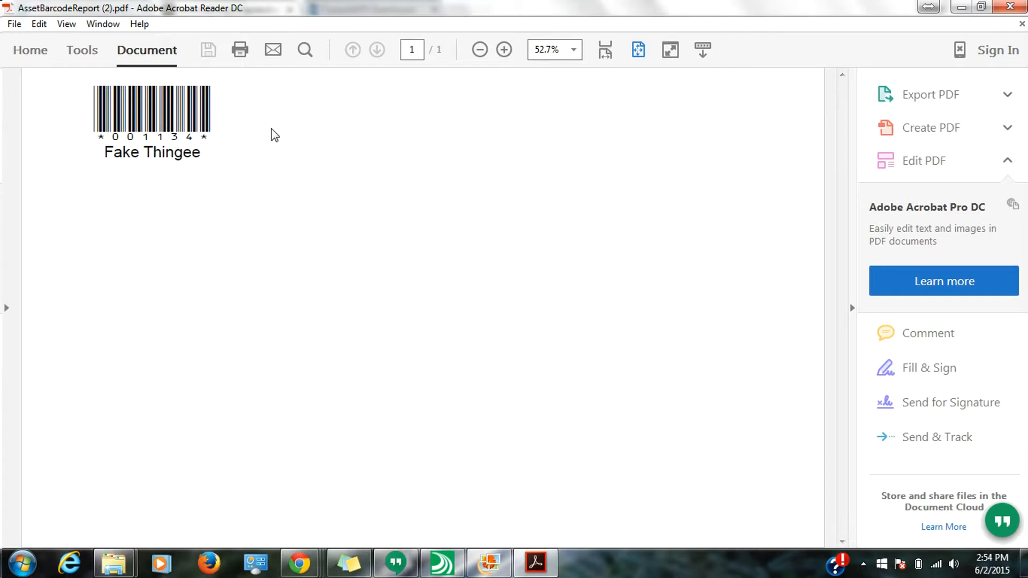
left_click(1001, 13)
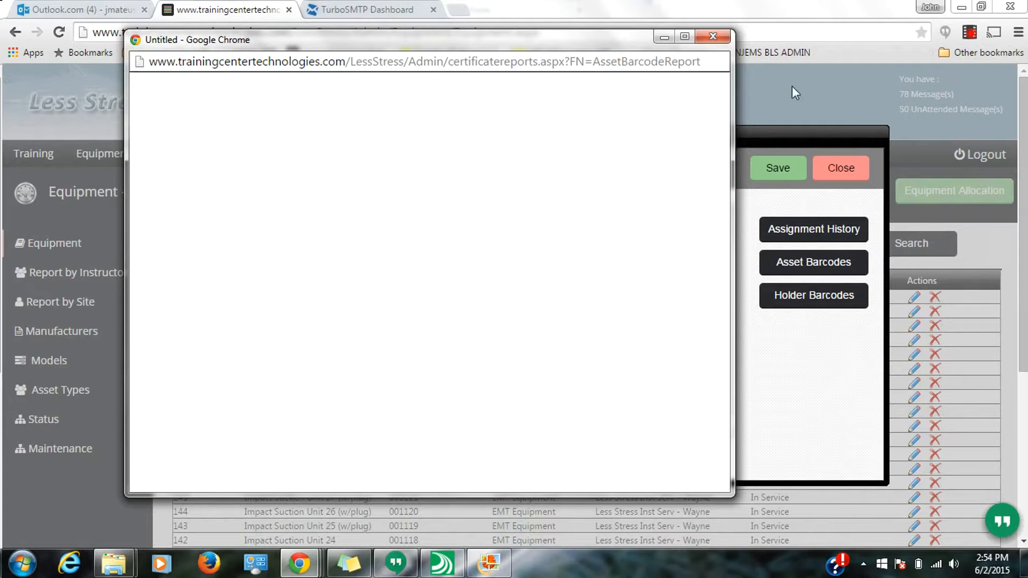
left_click(712, 36)
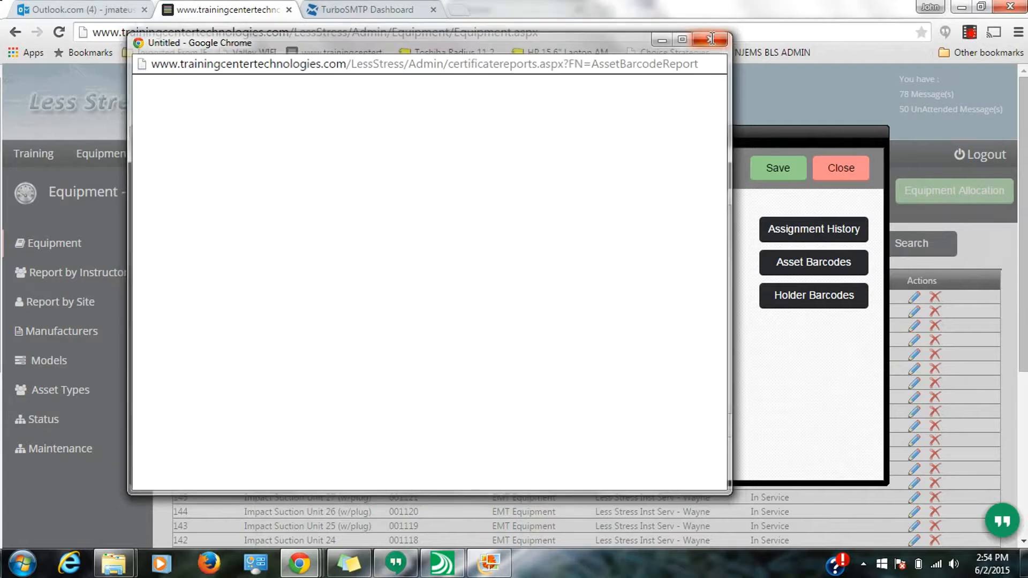
- Generate the holder barcode report for the Fake Thingee record, open the downloaded PDF, close it, and close the equipment editor
left_click(801, 305)
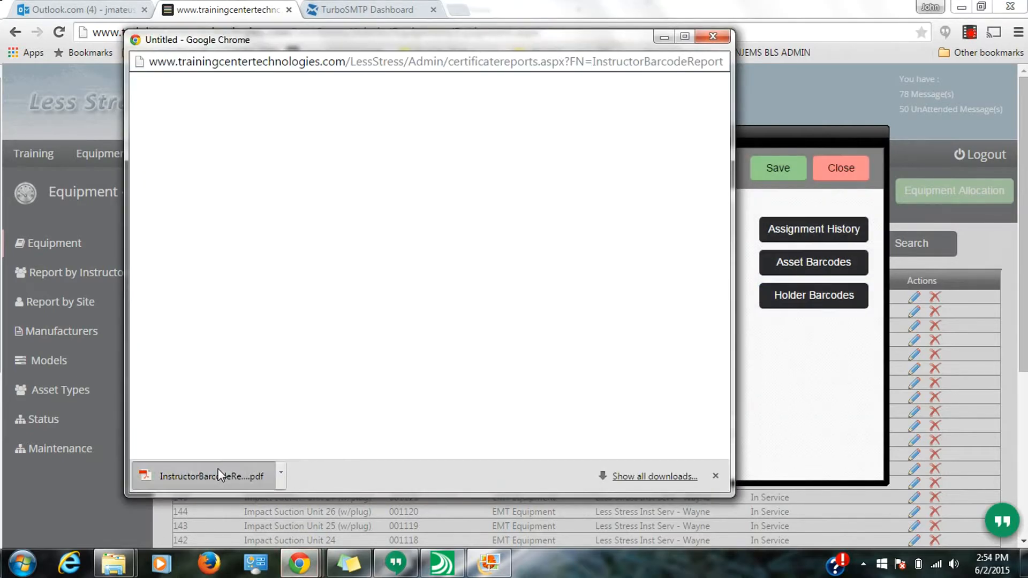
left_click(217, 475)
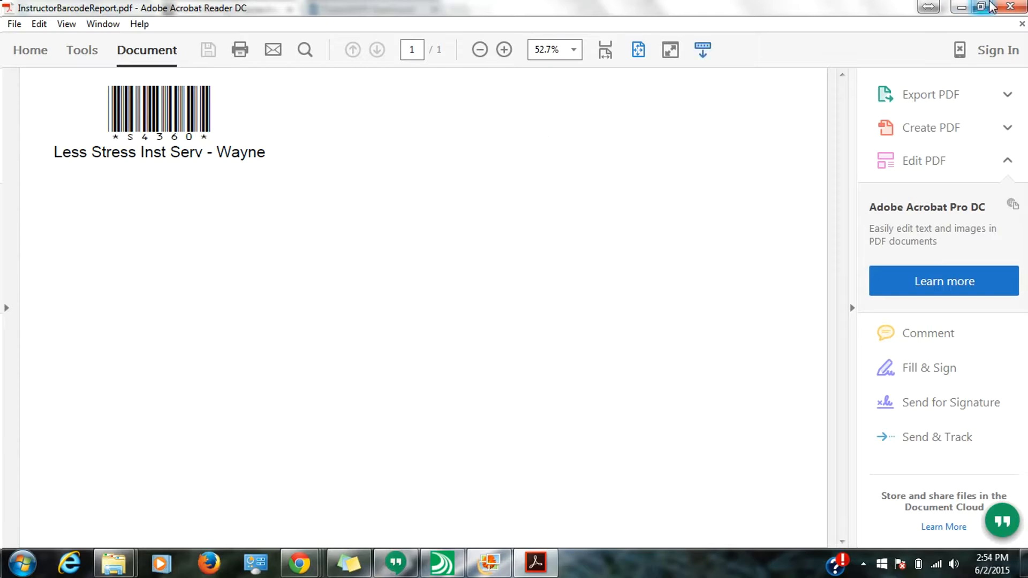
left_click(1001, 7)
left_click(722, 39)
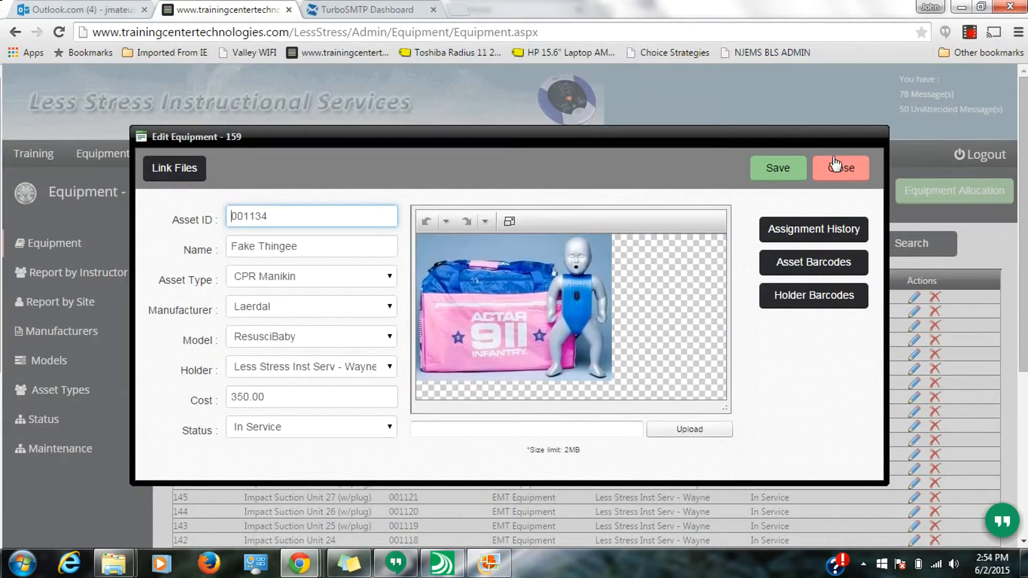
left_click(838, 169)
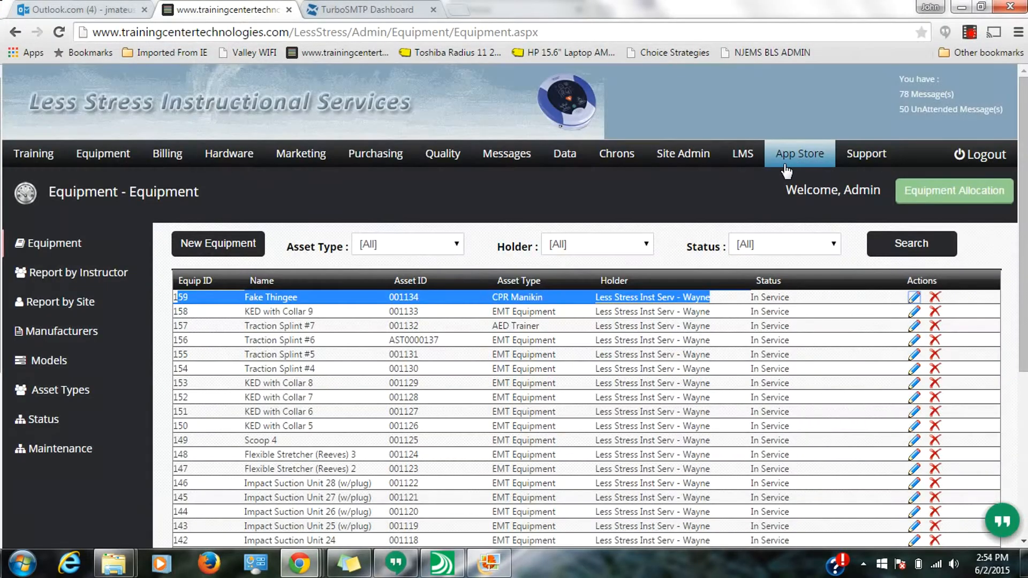
- Generate the holder label for the 1st Cerebral Palsy training site, open its PDF, close it, and cancel the site editor
left_click(42, 155)
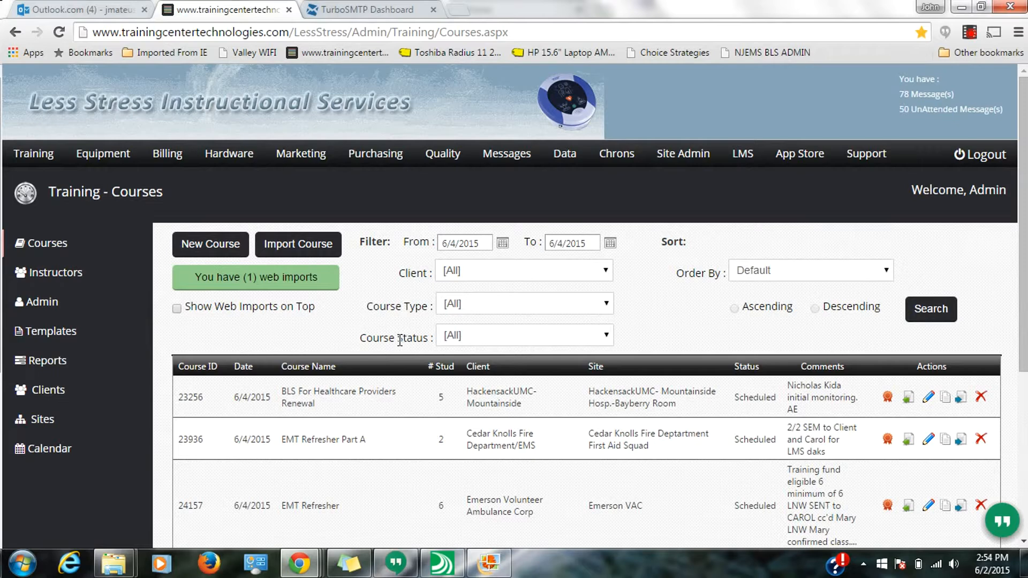
left_click(31, 420)
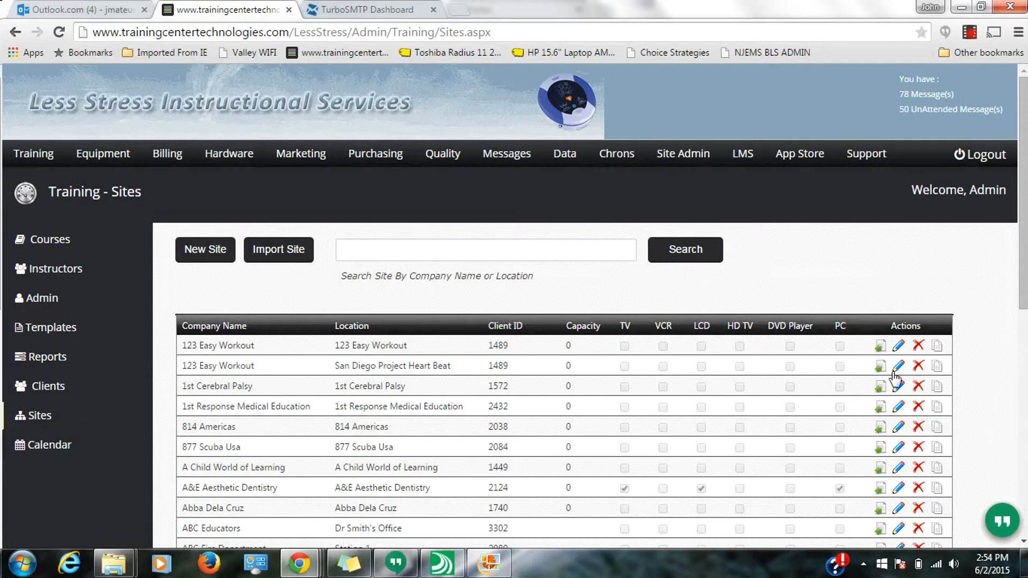
left_click(897, 383)
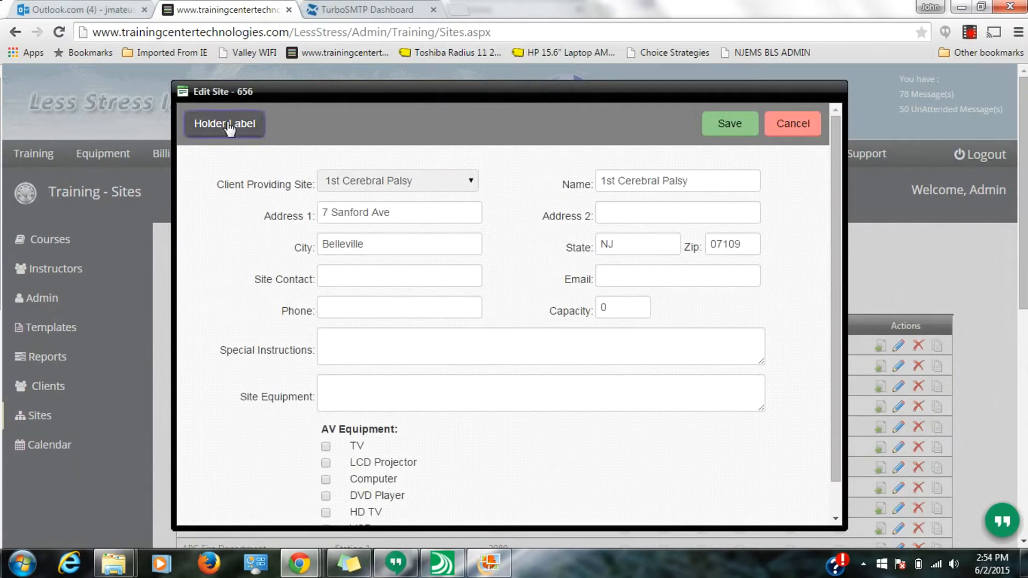
left_click(229, 128)
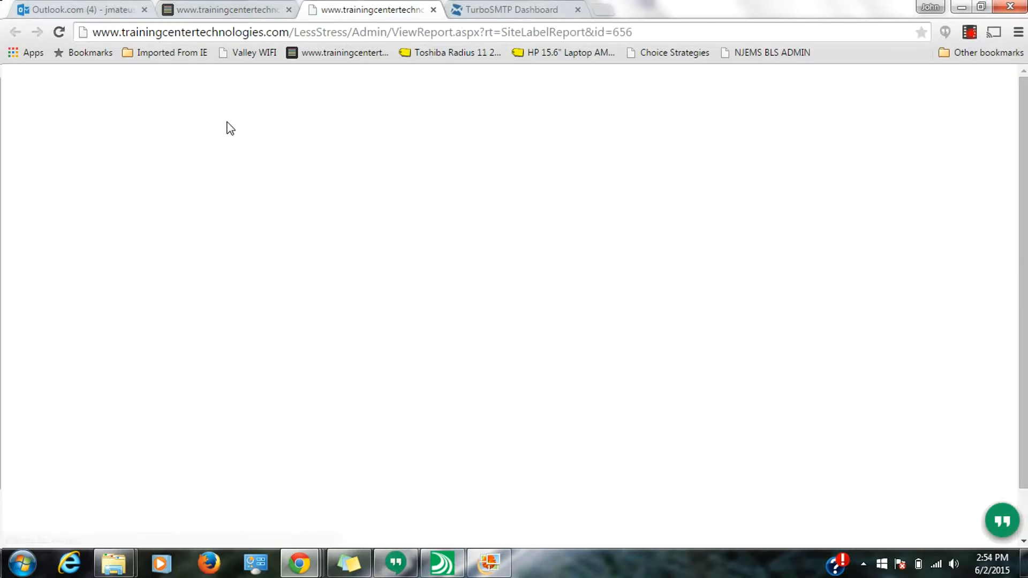
left_click(85, 532)
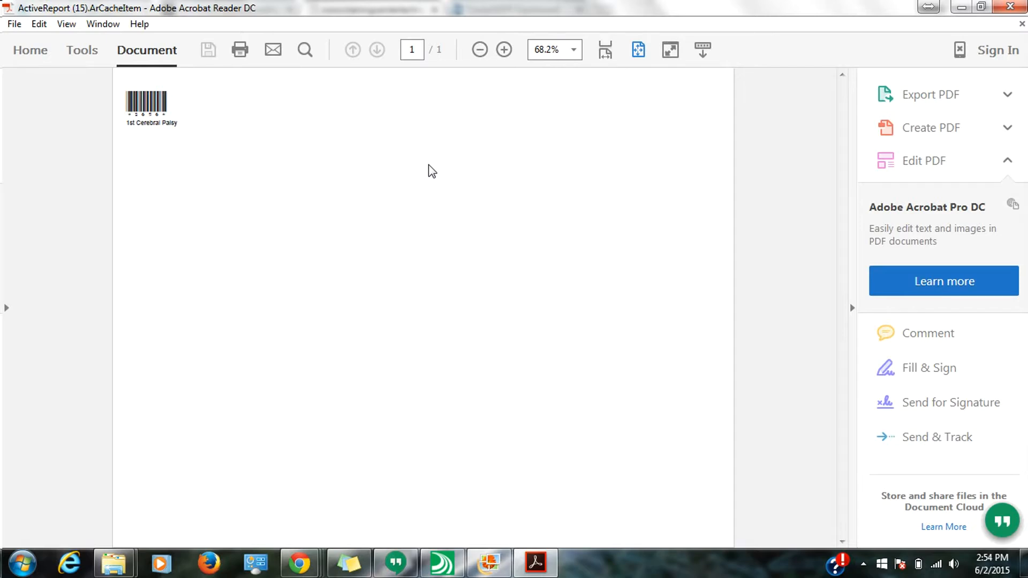
left_click(1010, 7)
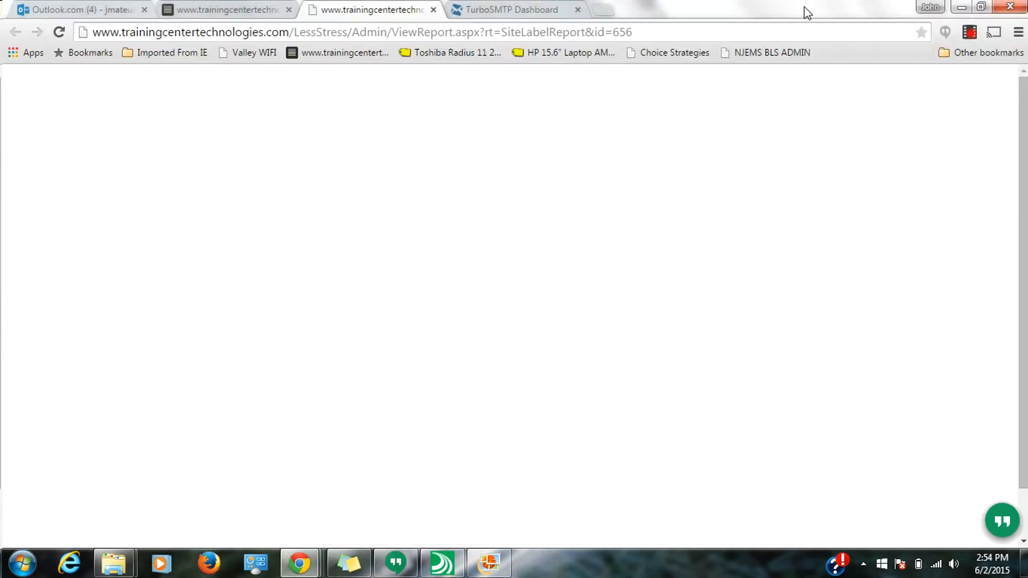
left_click(433, 10)
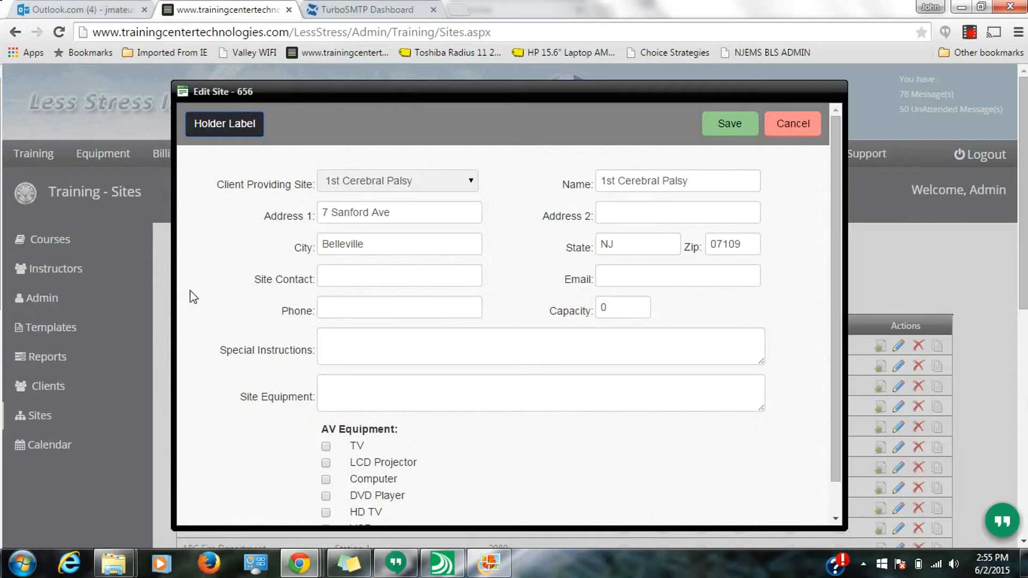
left_click(790, 125)
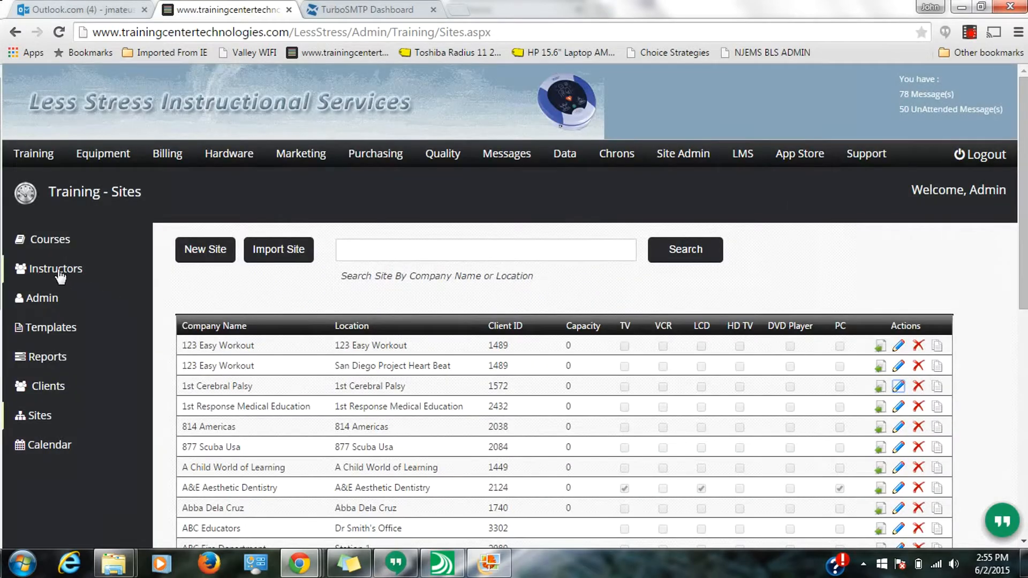
- Generate the holder label for an expired instructor's record, open its PDF, close it, and cancel the instructor editor
left_click(59, 271)
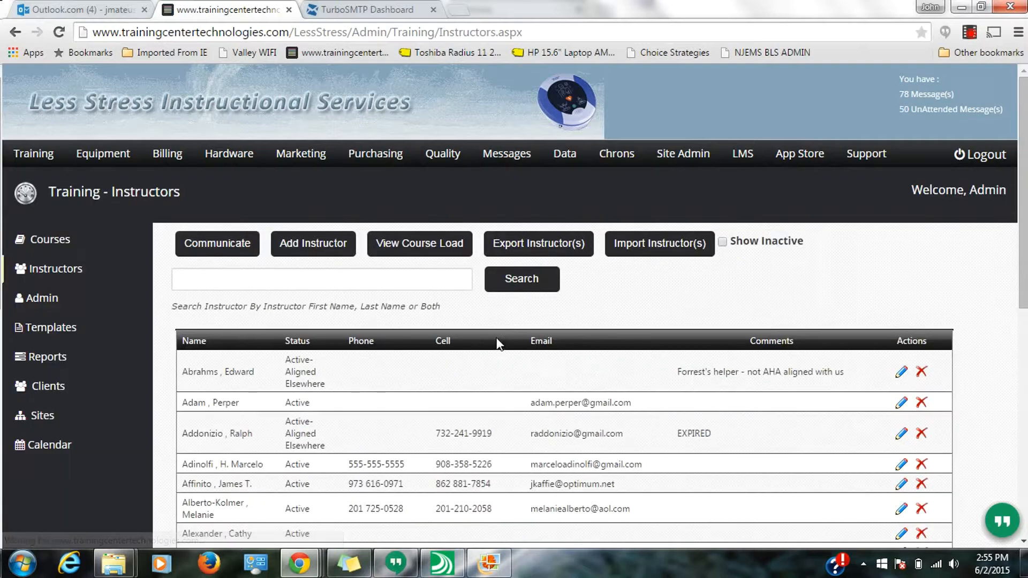
scroll(500, 353, "down", 1)
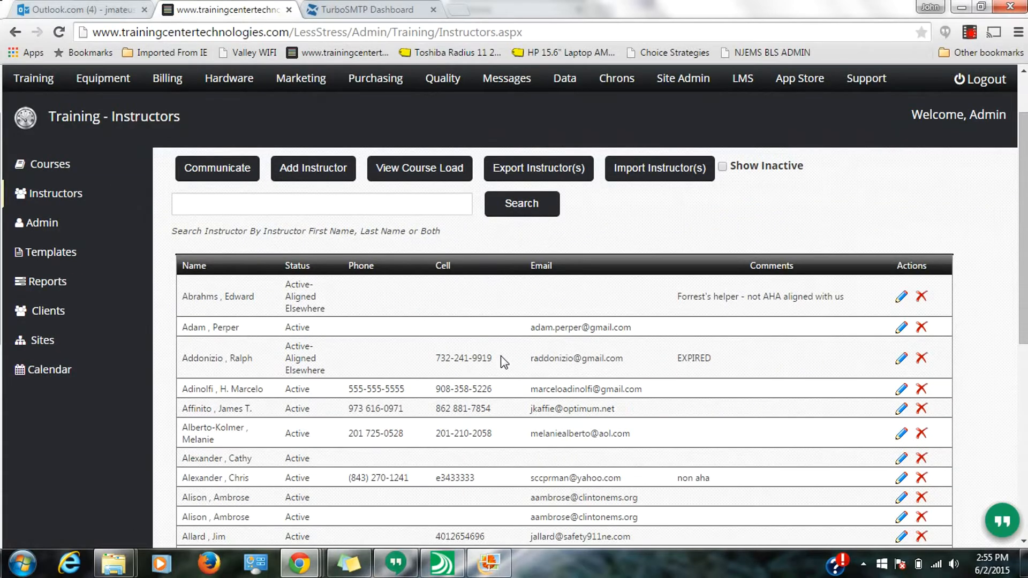
left_click(901, 357)
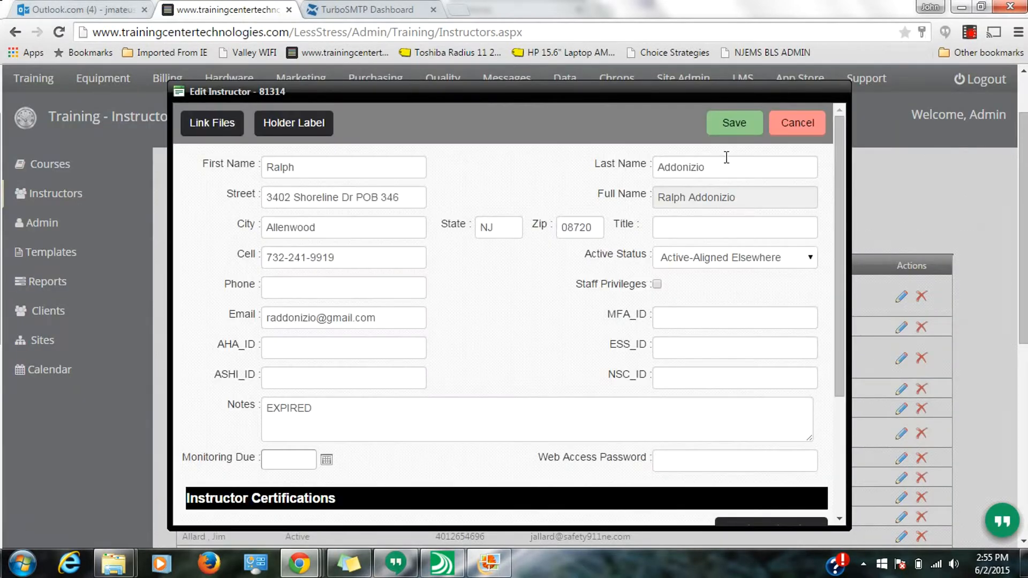
left_click(274, 126)
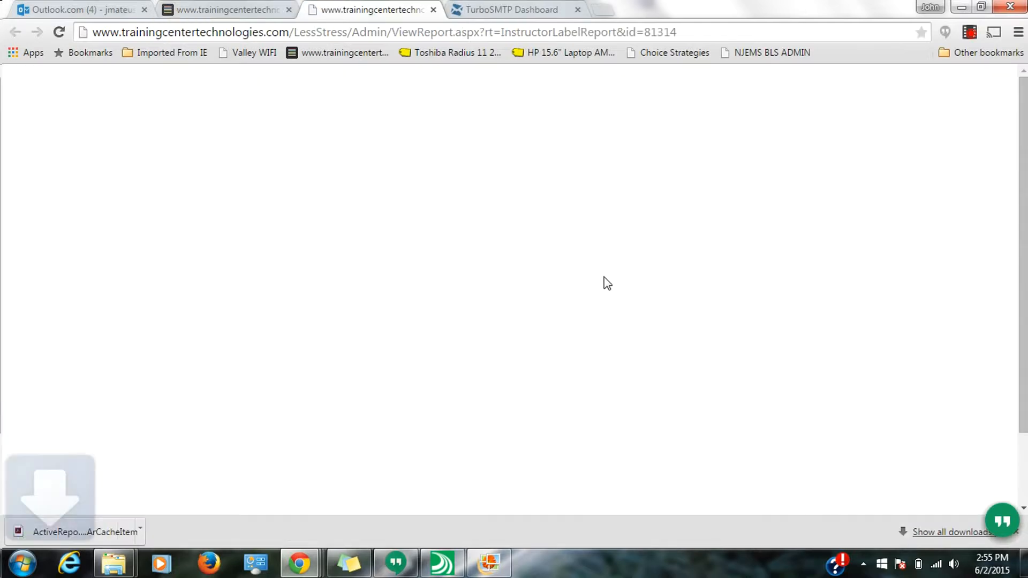
left_click(127, 528)
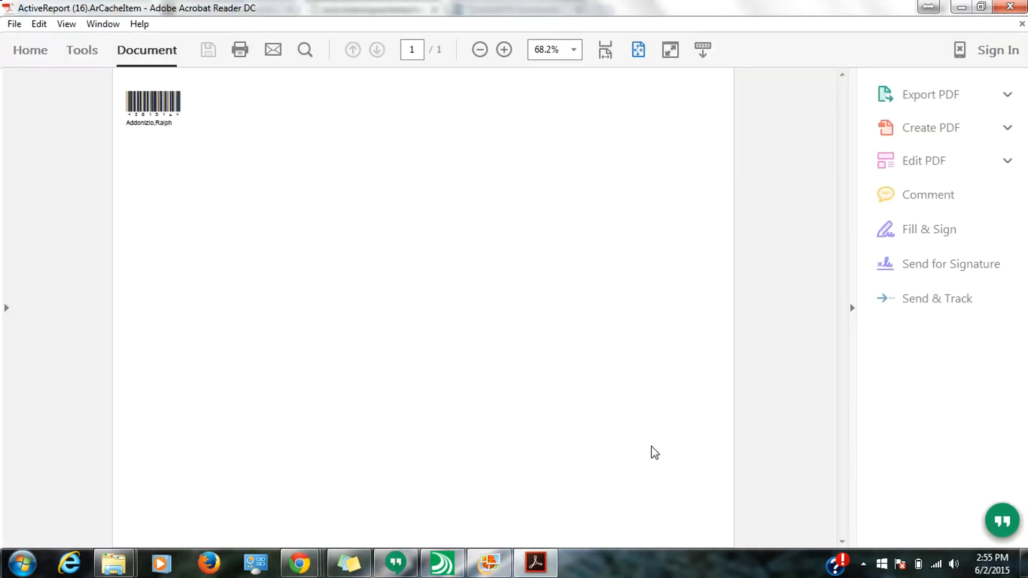
left_click(1008, 7)
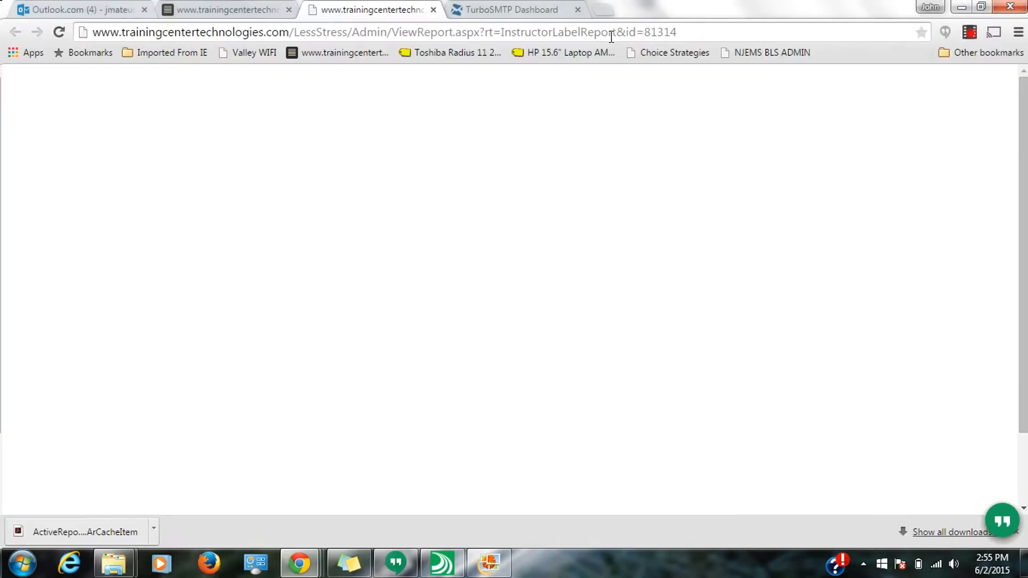
left_click(433, 10)
left_click(793, 120)
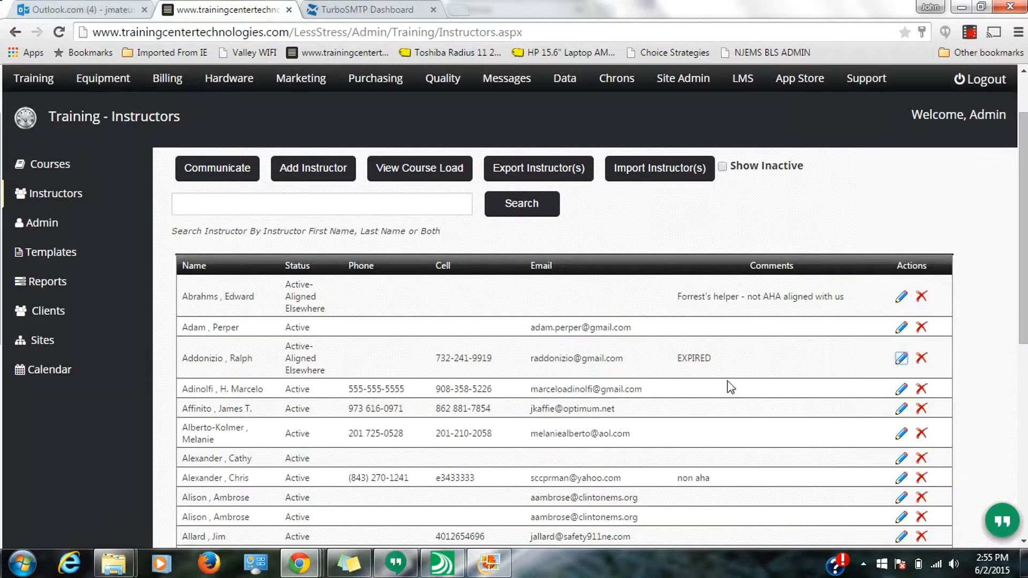
- Open Equipment Allocation and allocate asset 001008 Backboard Kit #3 to holder s4360 Less Stress Inst Serv - Wayne
scroll(375, 321, "up", 2)
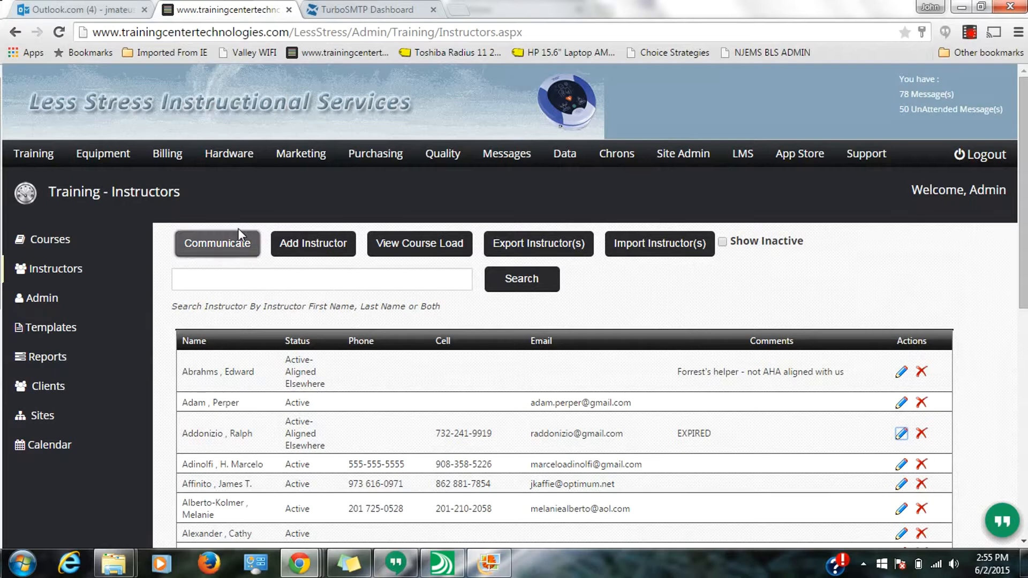
left_click(123, 156)
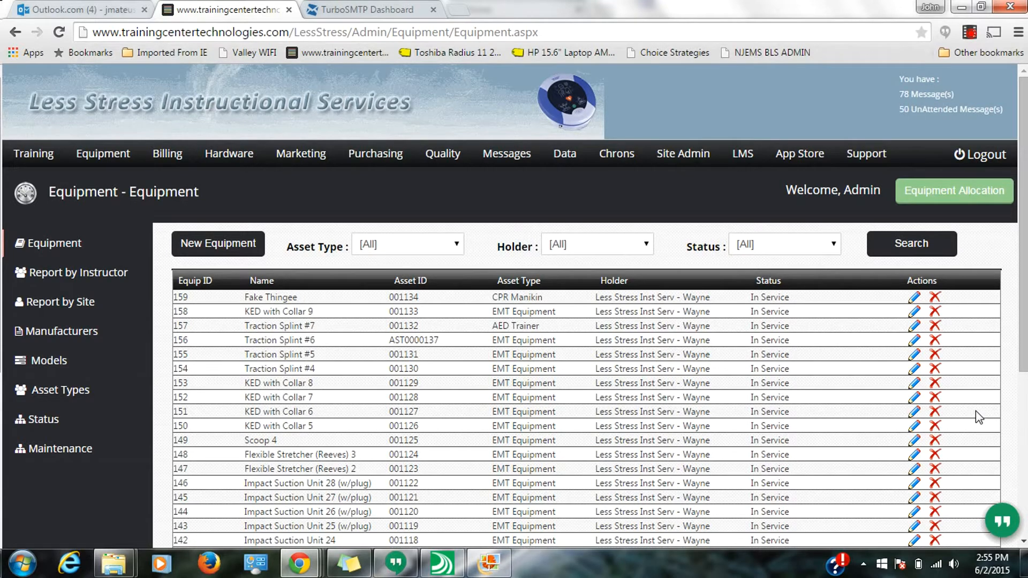
left_click(962, 196)
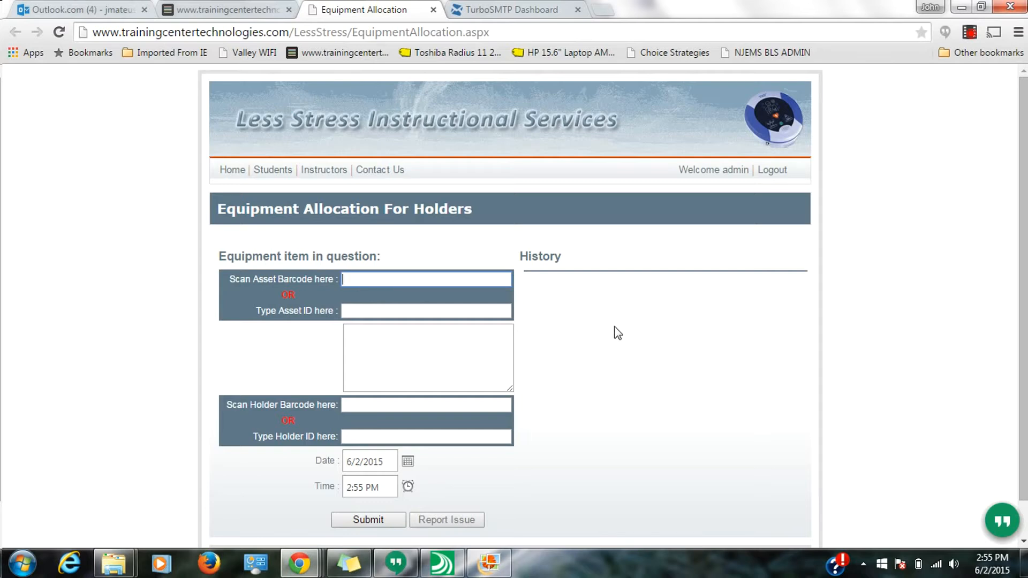
left_click(343, 312)
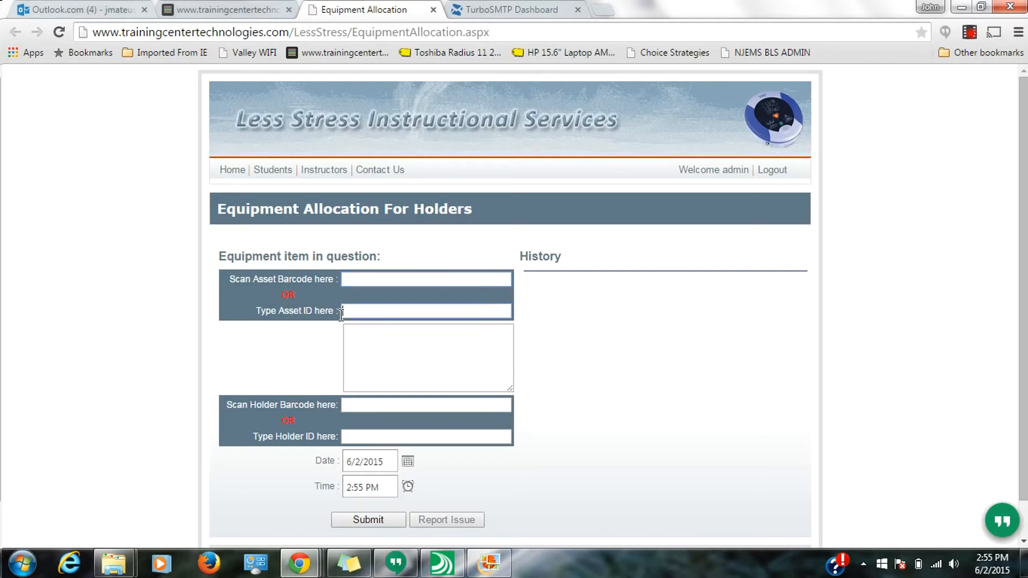
type("0010")
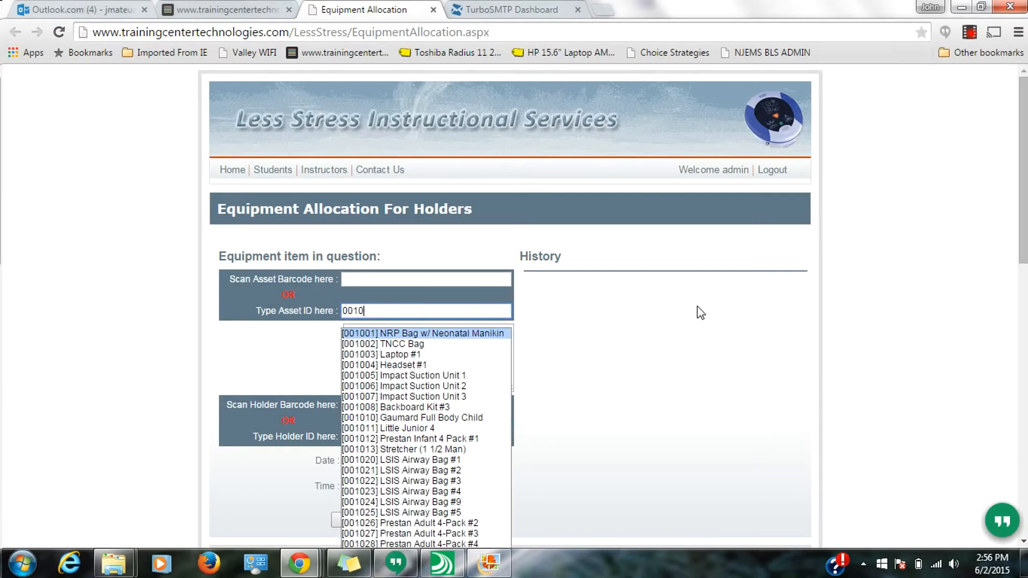
left_click(447, 410)
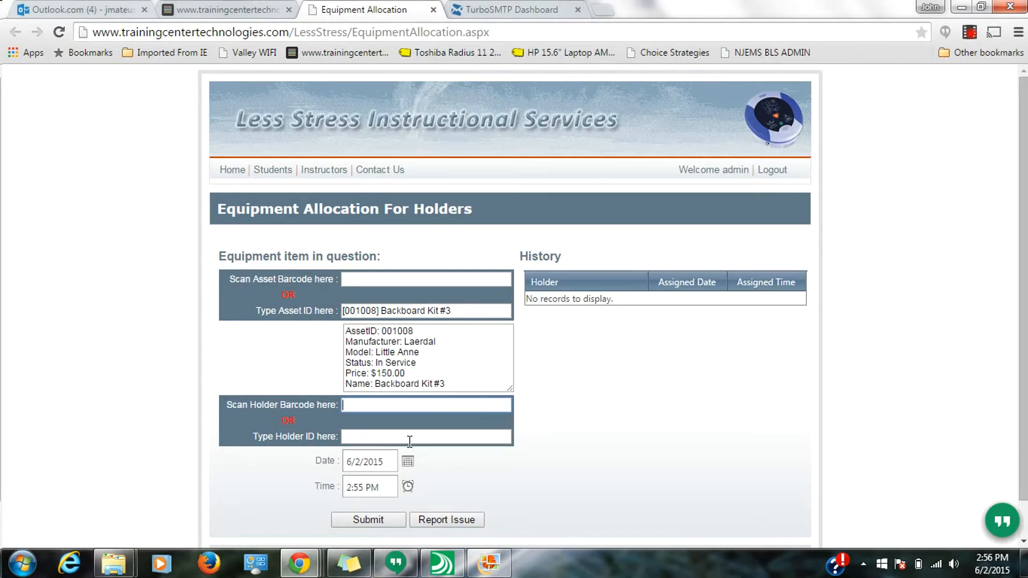
type("Less Stress")
type("Ins")
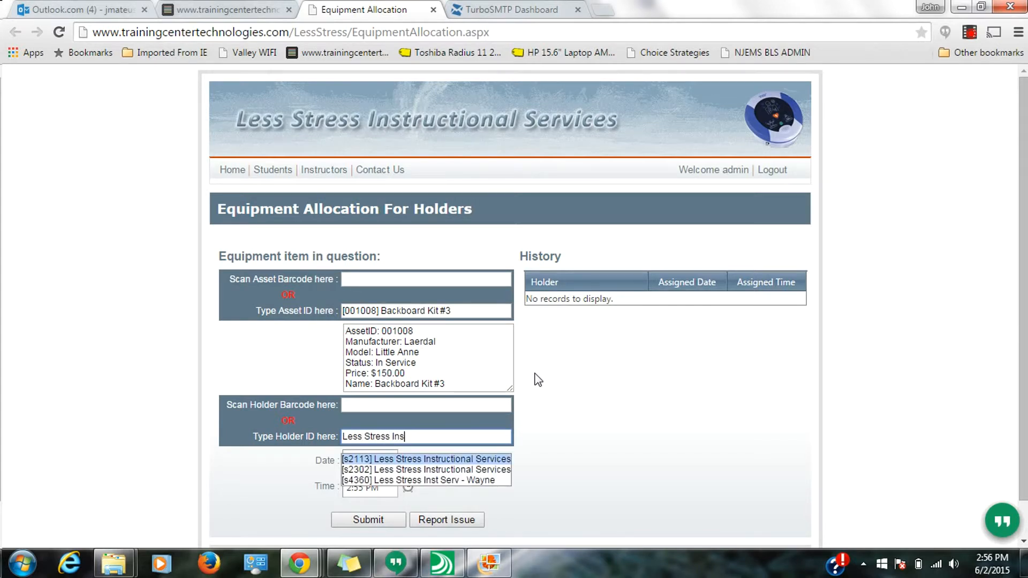
left_click(474, 481)
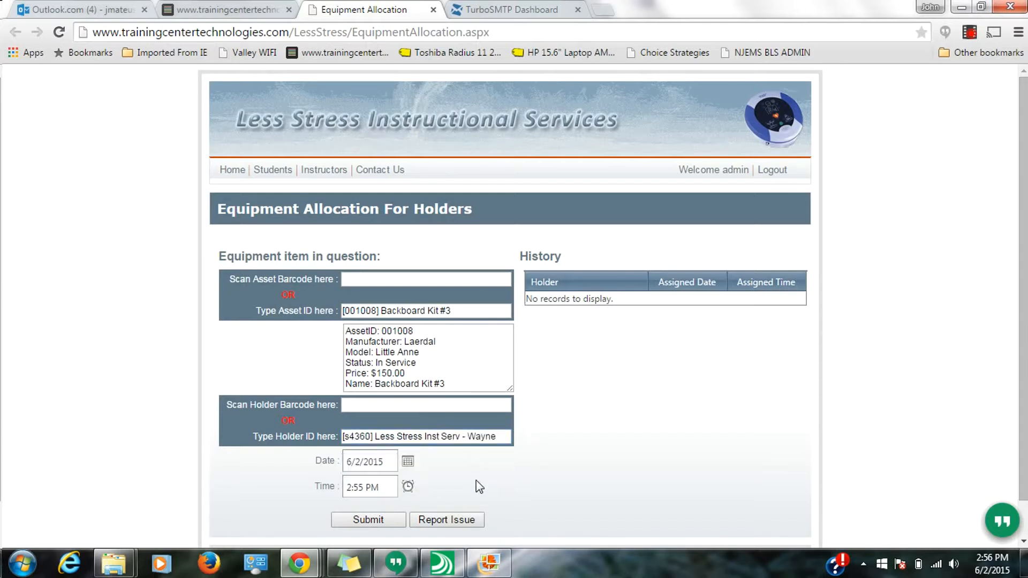
scroll(476, 480, "down", 1)
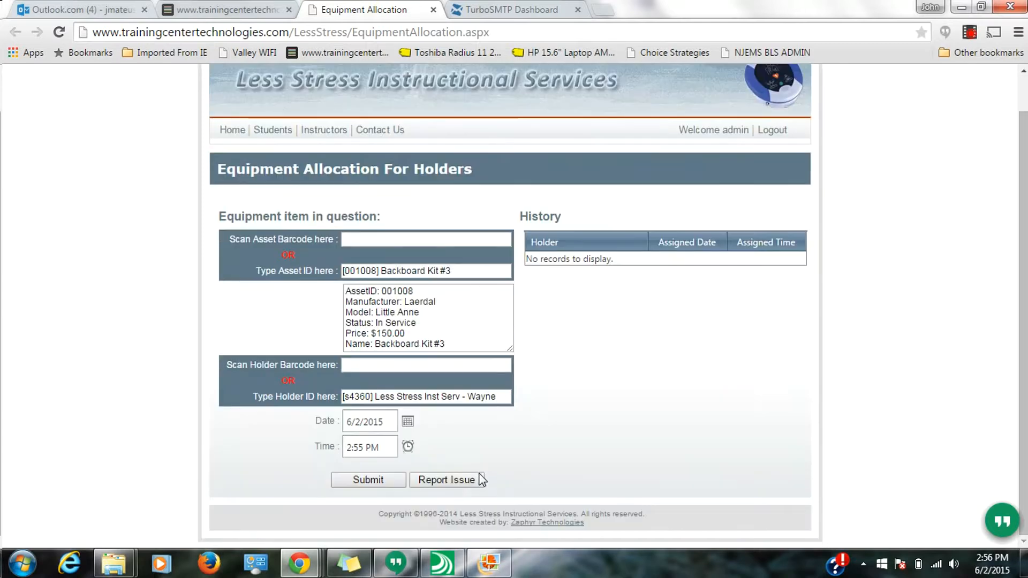
left_click(351, 482)
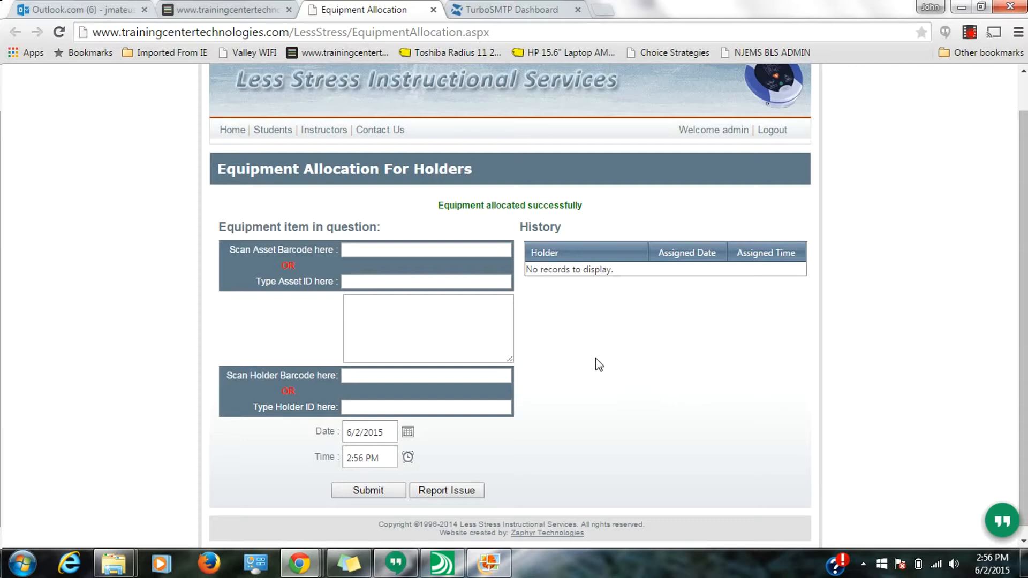
- Allocate asset 001134 Fake Thingee to an instructor holder found by surname and submit the allocation
left_click(413, 286)
type("Fake")
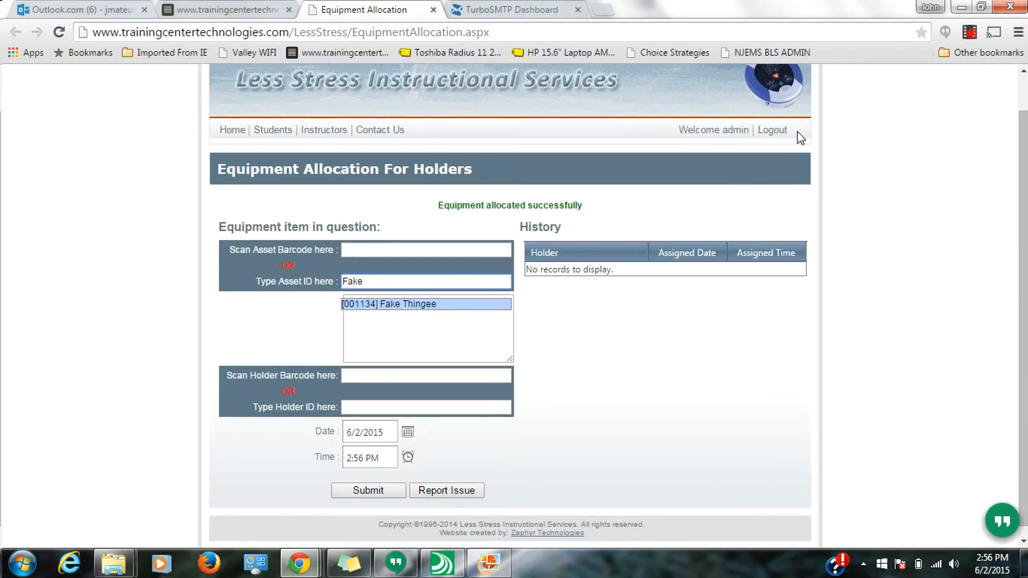
left_click(483, 306)
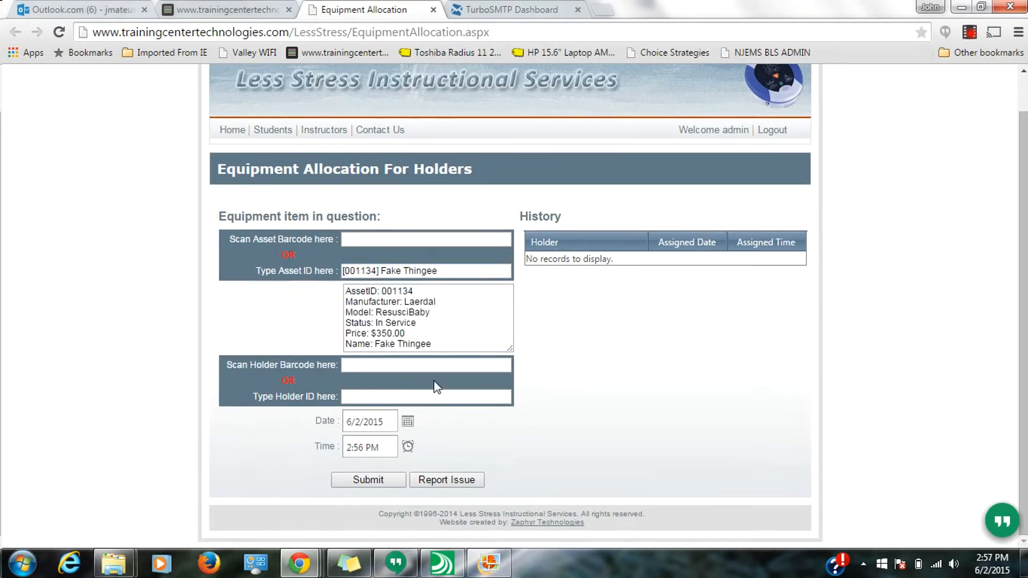
left_click(461, 399)
type("Mateus")
left_click(454, 422)
left_click(379, 481)
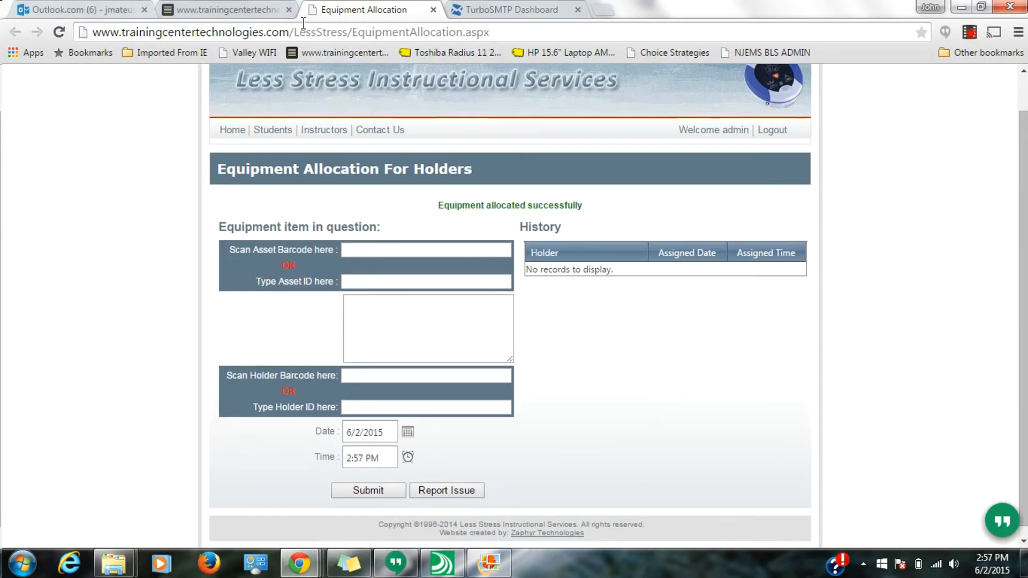
- Reload the equipment list and highlight the Fake Thingee row's holder
left_click(230, 9)
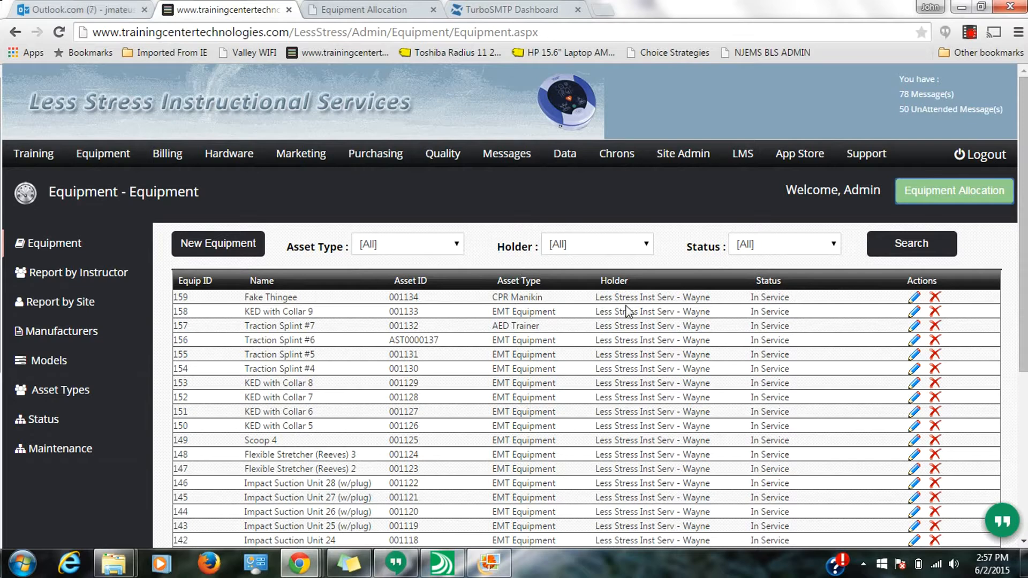
left_click_drag(712, 297, 594, 300)
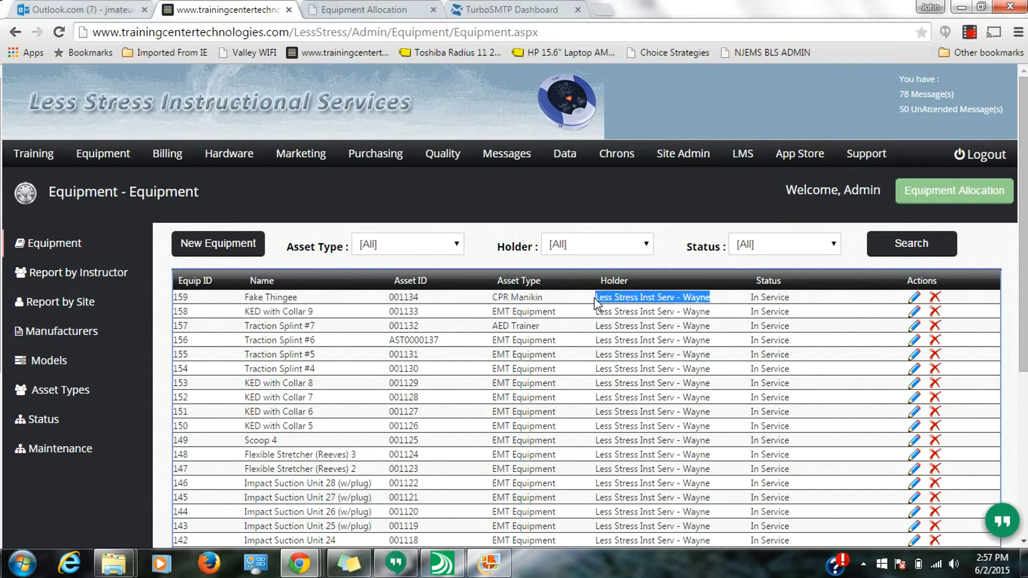
left_click(107, 160)
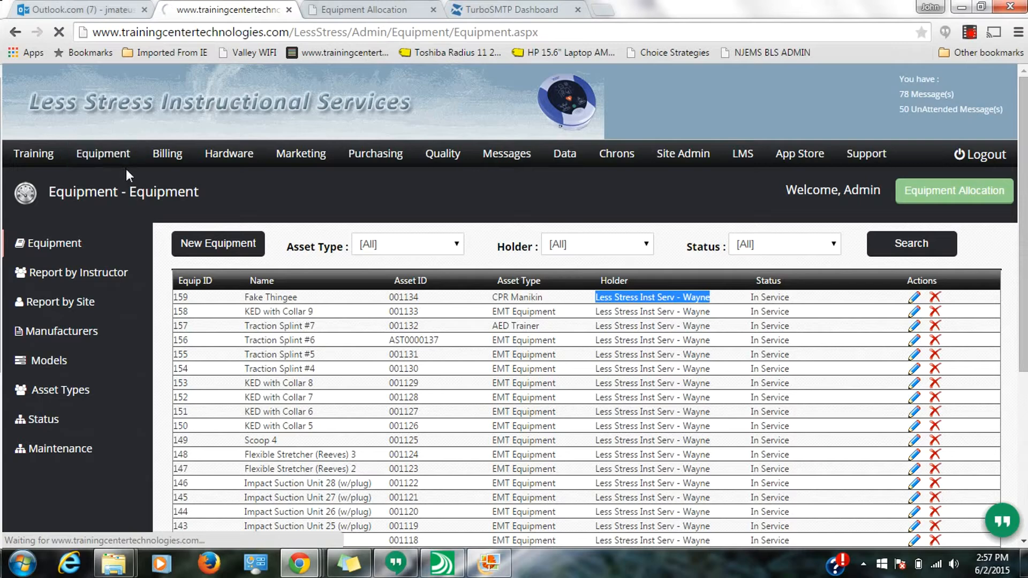
left_click_drag(663, 300, 601, 304)
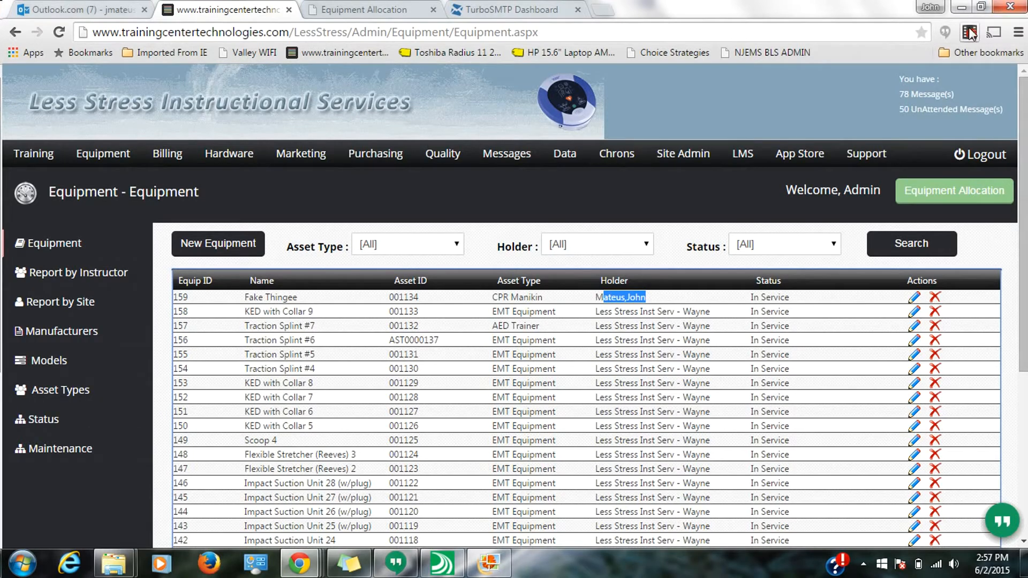
left_click(969, 33)
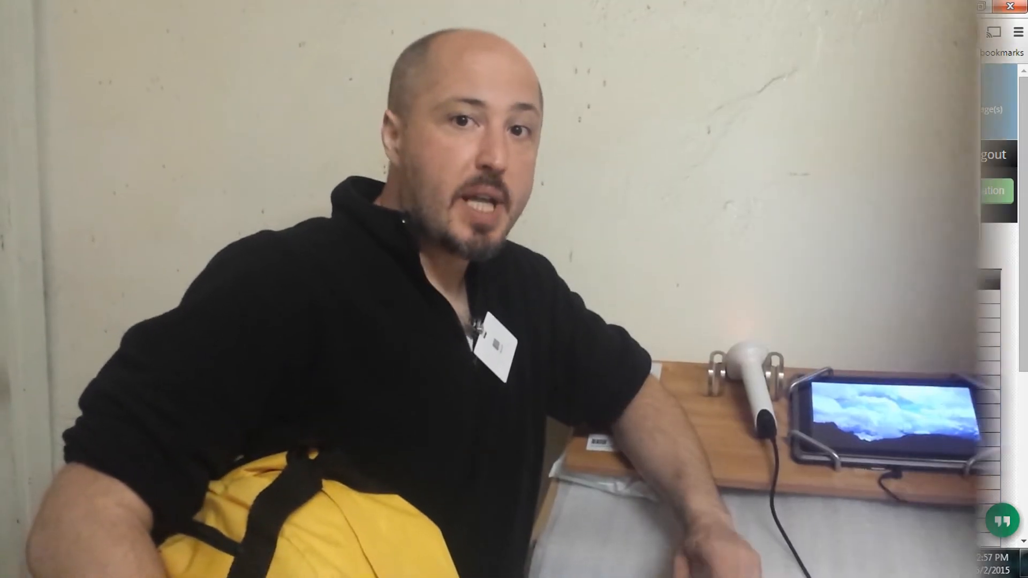